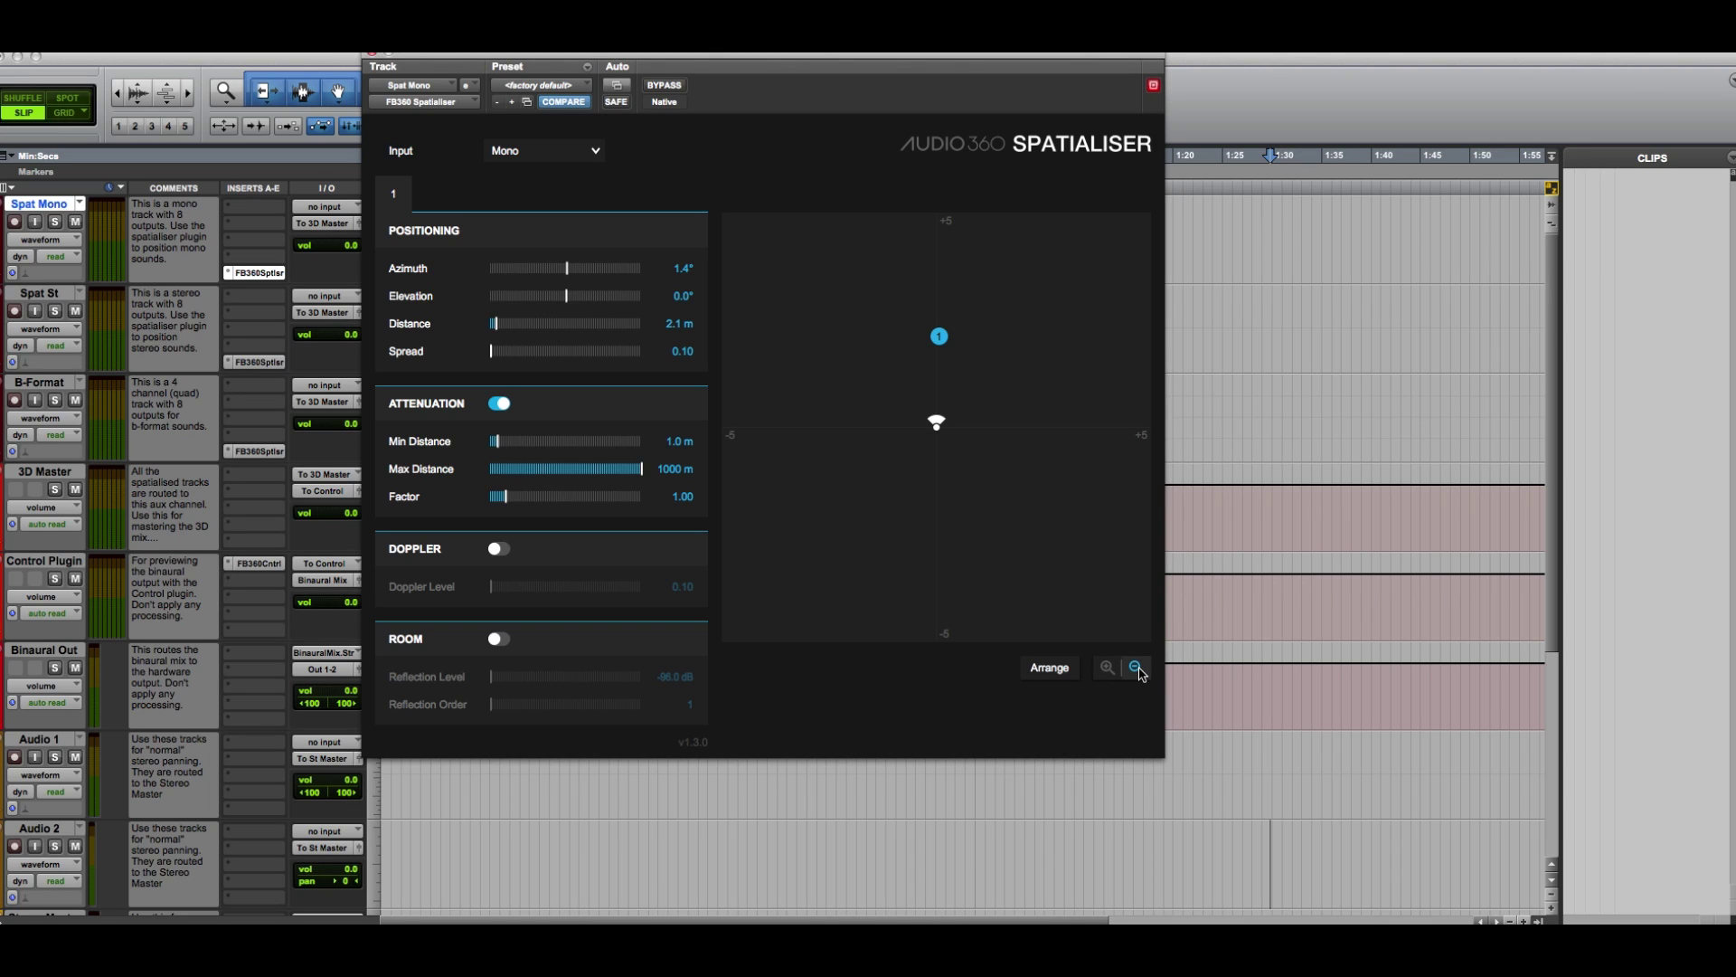
# Move source marker 1 straight ahead in the panner grid to about 4.9 m.
pyautogui.click(1136, 668)
pyautogui.click(1135, 668)
pyautogui.click(1107, 669)
pyautogui.click(1108, 669)
pyautogui.click(1107, 669)
pyautogui.moveTo(942, 340); pyautogui.dragTo(938, 222)
pyautogui.click(1137, 667)
pyautogui.click(1137, 667)
pyautogui.click(1136, 668)
pyautogui.click(1137, 668)
pyautogui.click(1136, 668)
# Swing the source across the grid to front-right at 43.9° azimuth and 7.6 m.
pyautogui.click(1106, 667)
pyautogui.moveTo(941, 330); pyautogui.dragTo(937, 325)
pyautogui.moveTo(937, 324)
pyautogui.mouseDown()
pyautogui.moveTo(1013, 363)
pyautogui.moveTo(1049, 435)
pyautogui.moveTo(1020, 523)
pyautogui.moveTo(936, 567)
pyautogui.moveTo(830, 509)
pyautogui.moveTo(798, 421)
pyautogui.moveTo(845, 375)
pyautogui.moveTo(949, 333)
pyautogui.moveTo(822, 326)
pyautogui.mouseUp()
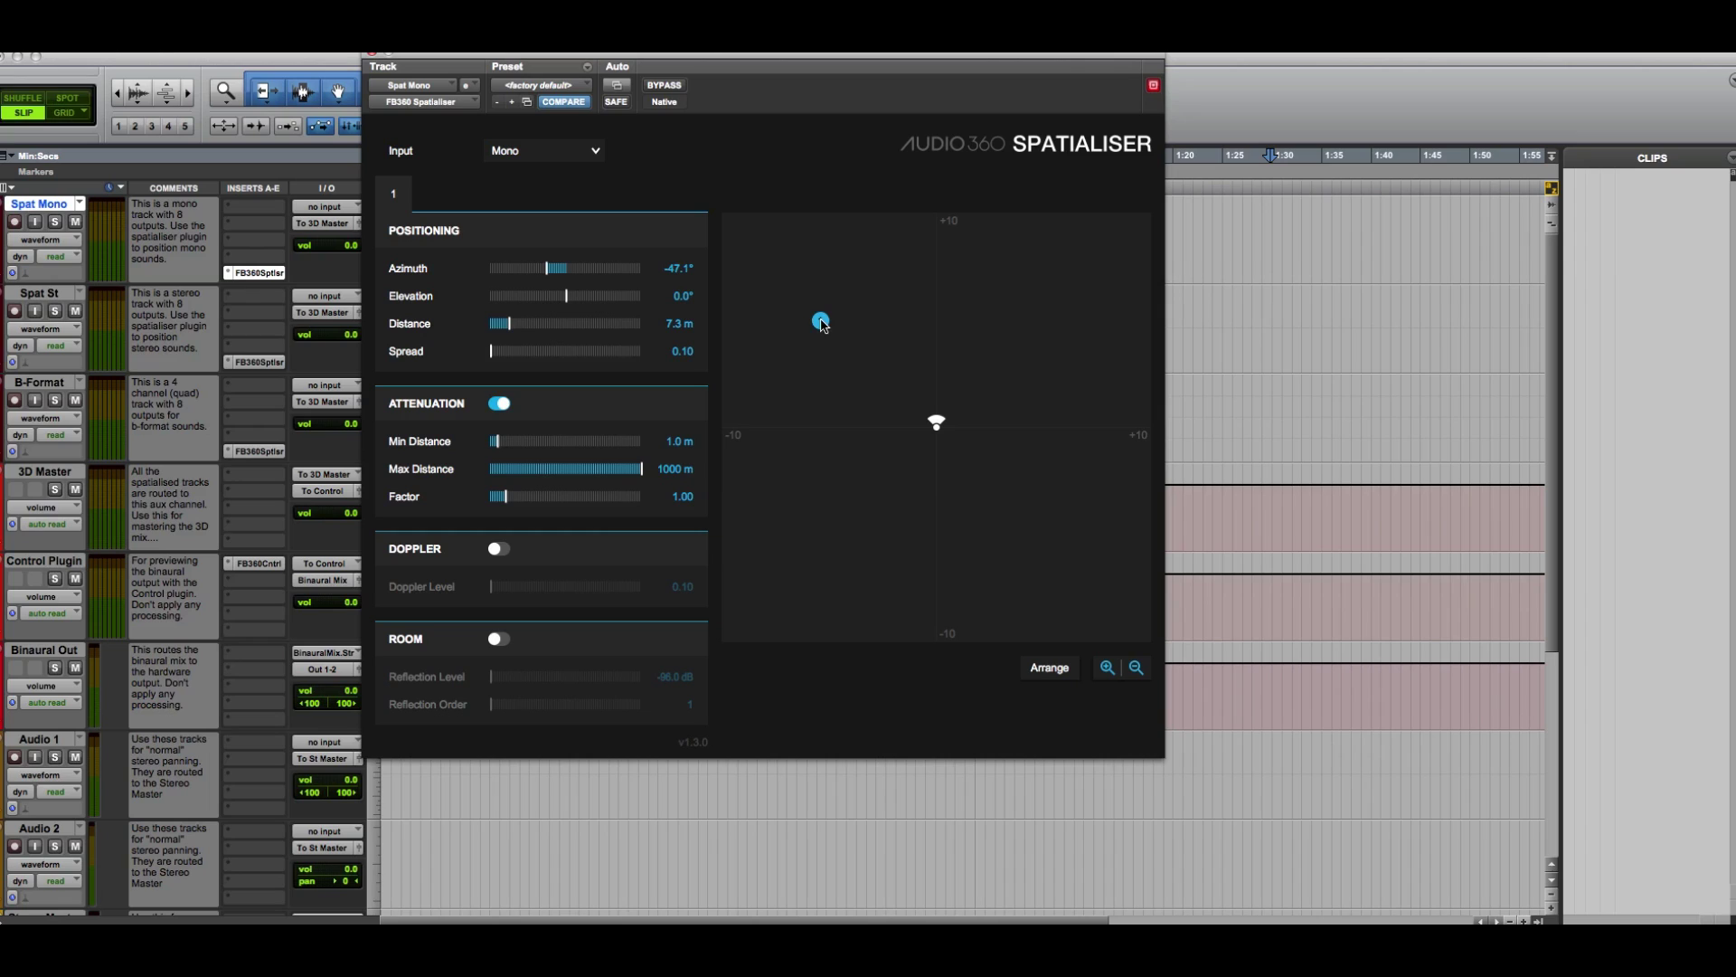
pyautogui.moveTo(822, 323)
pyautogui.mouseDown()
pyautogui.moveTo(1065, 313)
pyautogui.moveTo(1050, 310)
pyautogui.mouseUp()
# Raise the source's Elevation to 90° and bring it in onto the listener.
pyautogui.moveTo(1042, 315); pyautogui.dragTo(938, 351)
pyautogui.moveTo(568, 297); pyautogui.dragTo(668, 317)
pyautogui.moveTo(940, 358); pyautogui.dragTo(907, 422)
# Rotate the source to 2.2° azimuth, just right of centre, and increase its distance.
pyautogui.click(562, 270)
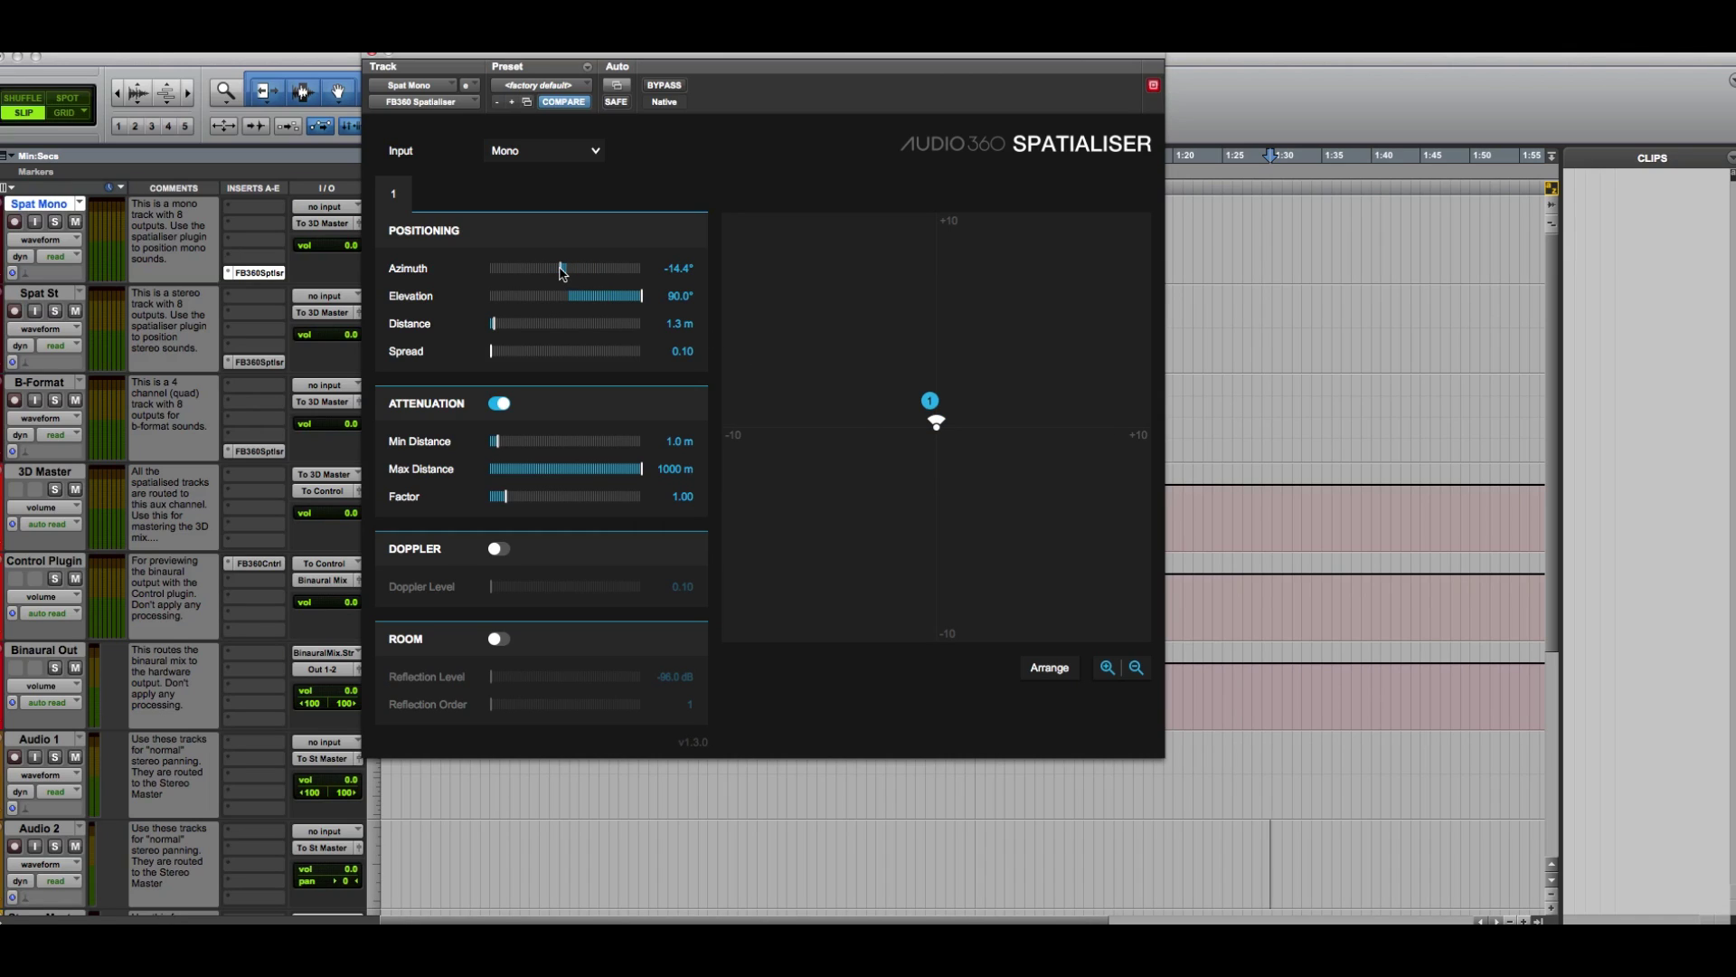
pyautogui.moveTo(562, 272); pyautogui.dragTo(573, 275)
pyautogui.click(504, 324)
# Push the Distance slider far out and settle the source at 29.5 m.
pyautogui.moveTo(508, 328); pyautogui.dragTo(666, 344)
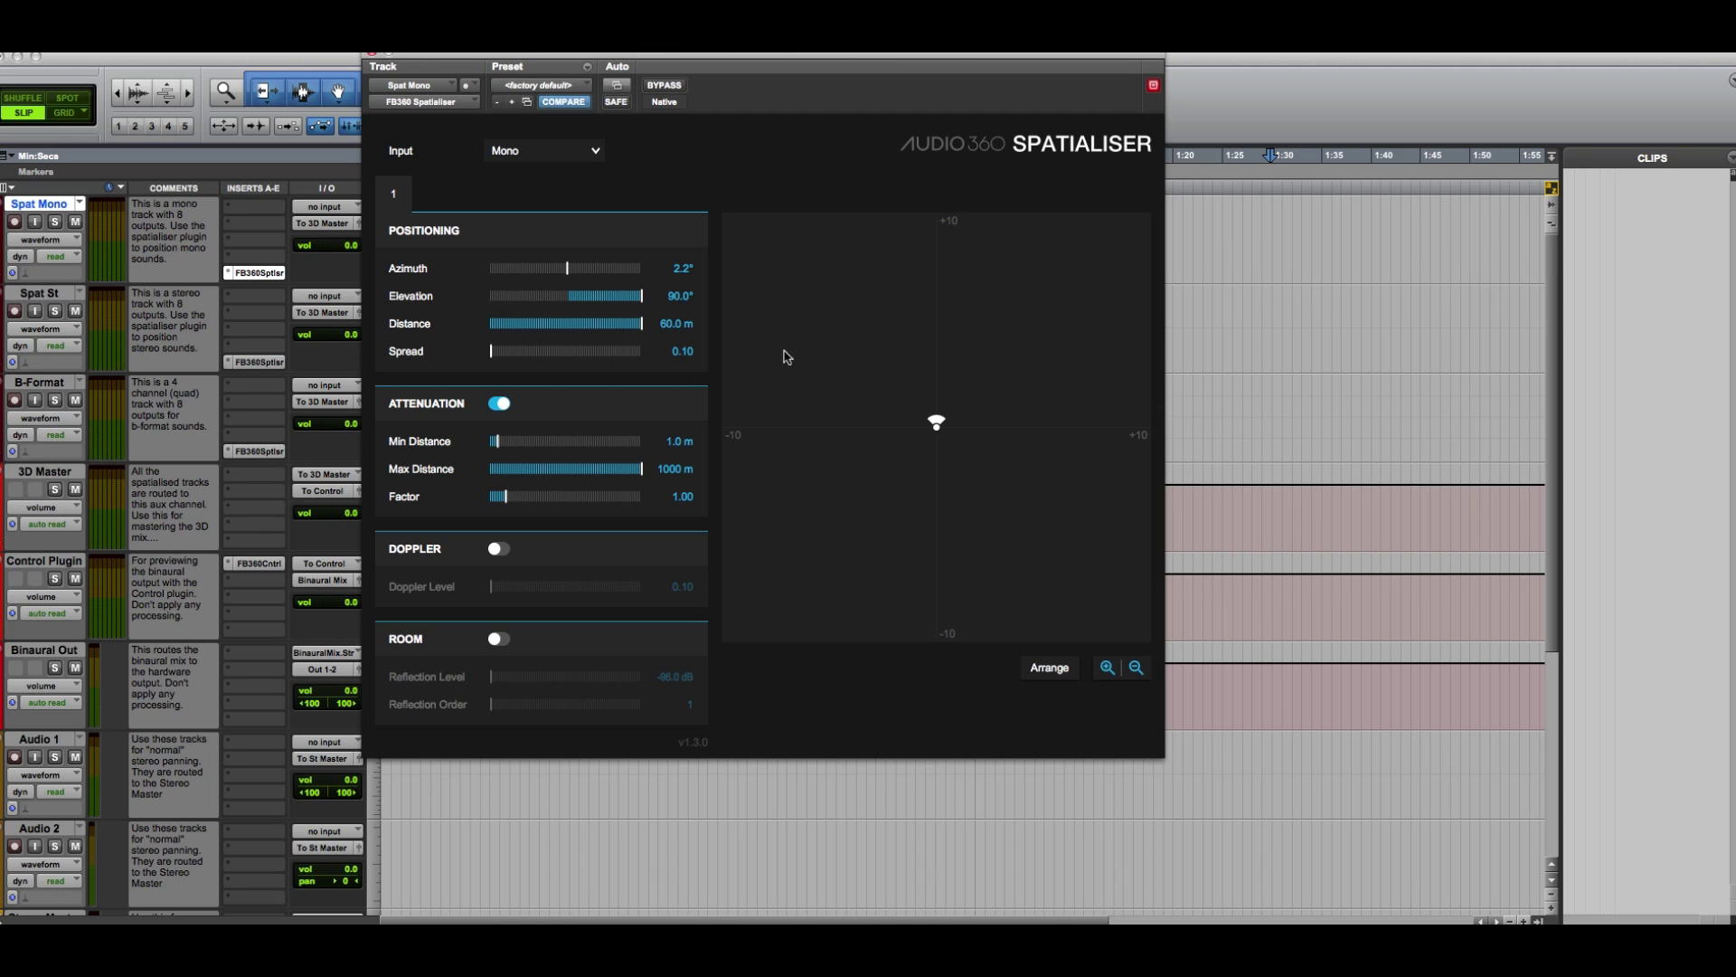
pyautogui.click(1135, 668)
pyautogui.moveTo(640, 331); pyautogui.dragTo(564, 331)
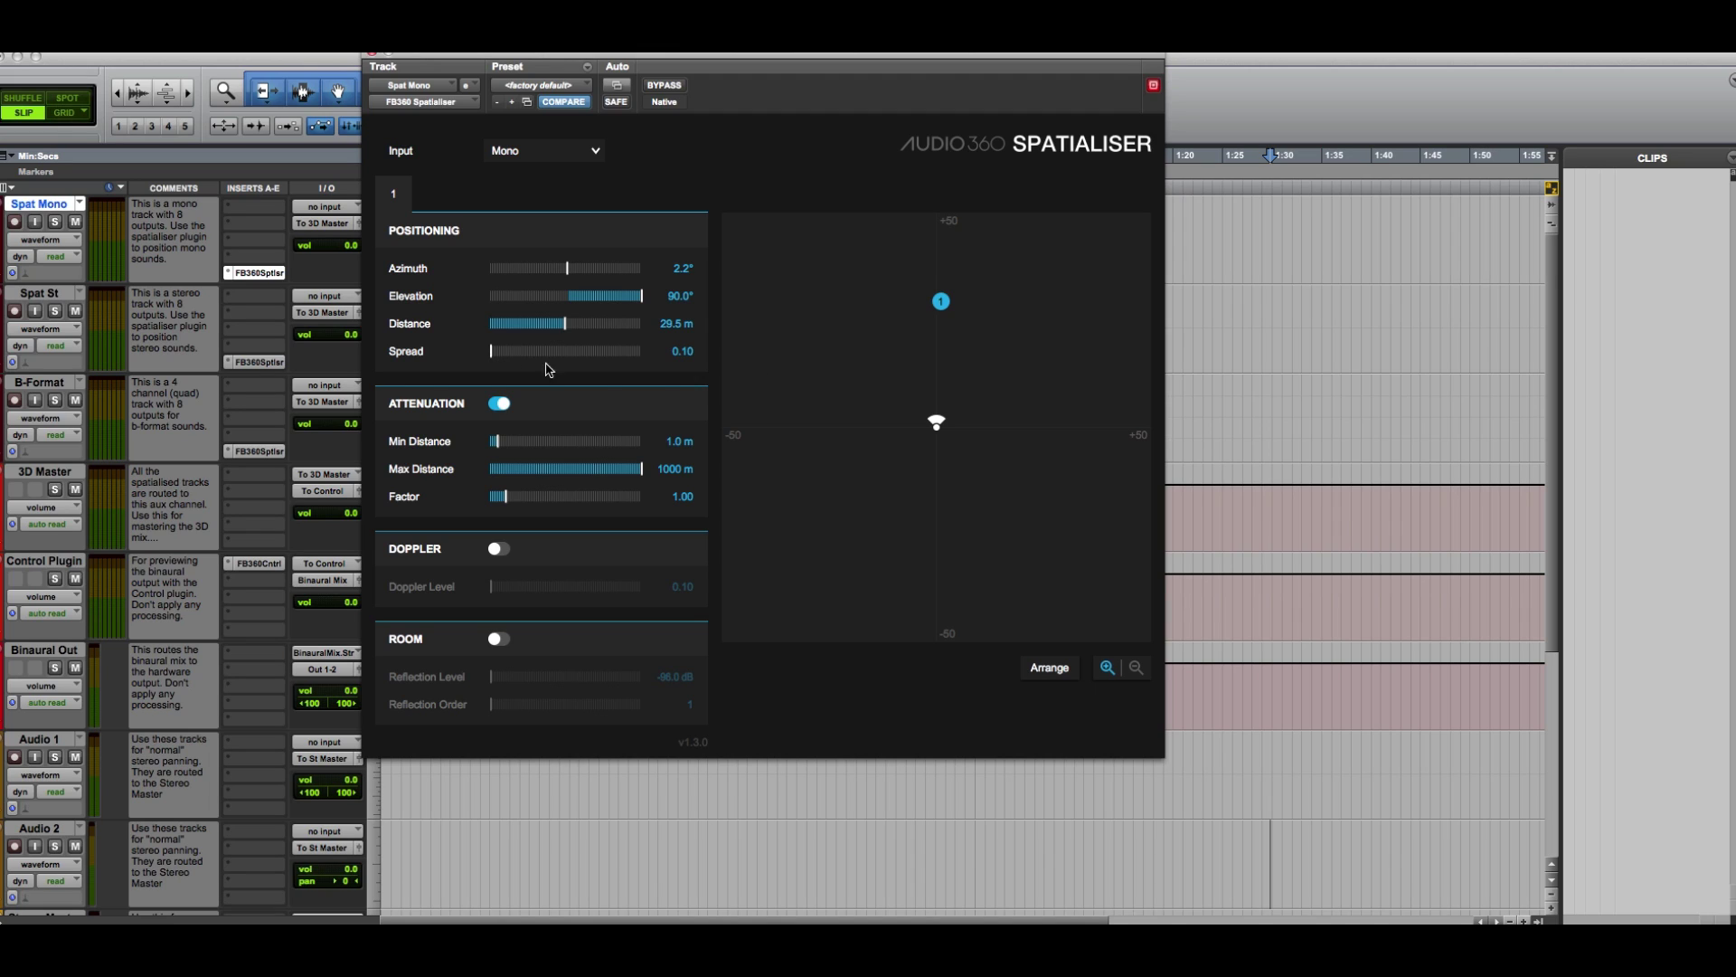
# Drag source 1 out front-left, then pull it in to 1.2 m at -84.8° azimuth.
pyautogui.moveTo(943, 302); pyautogui.dragTo(827, 284)
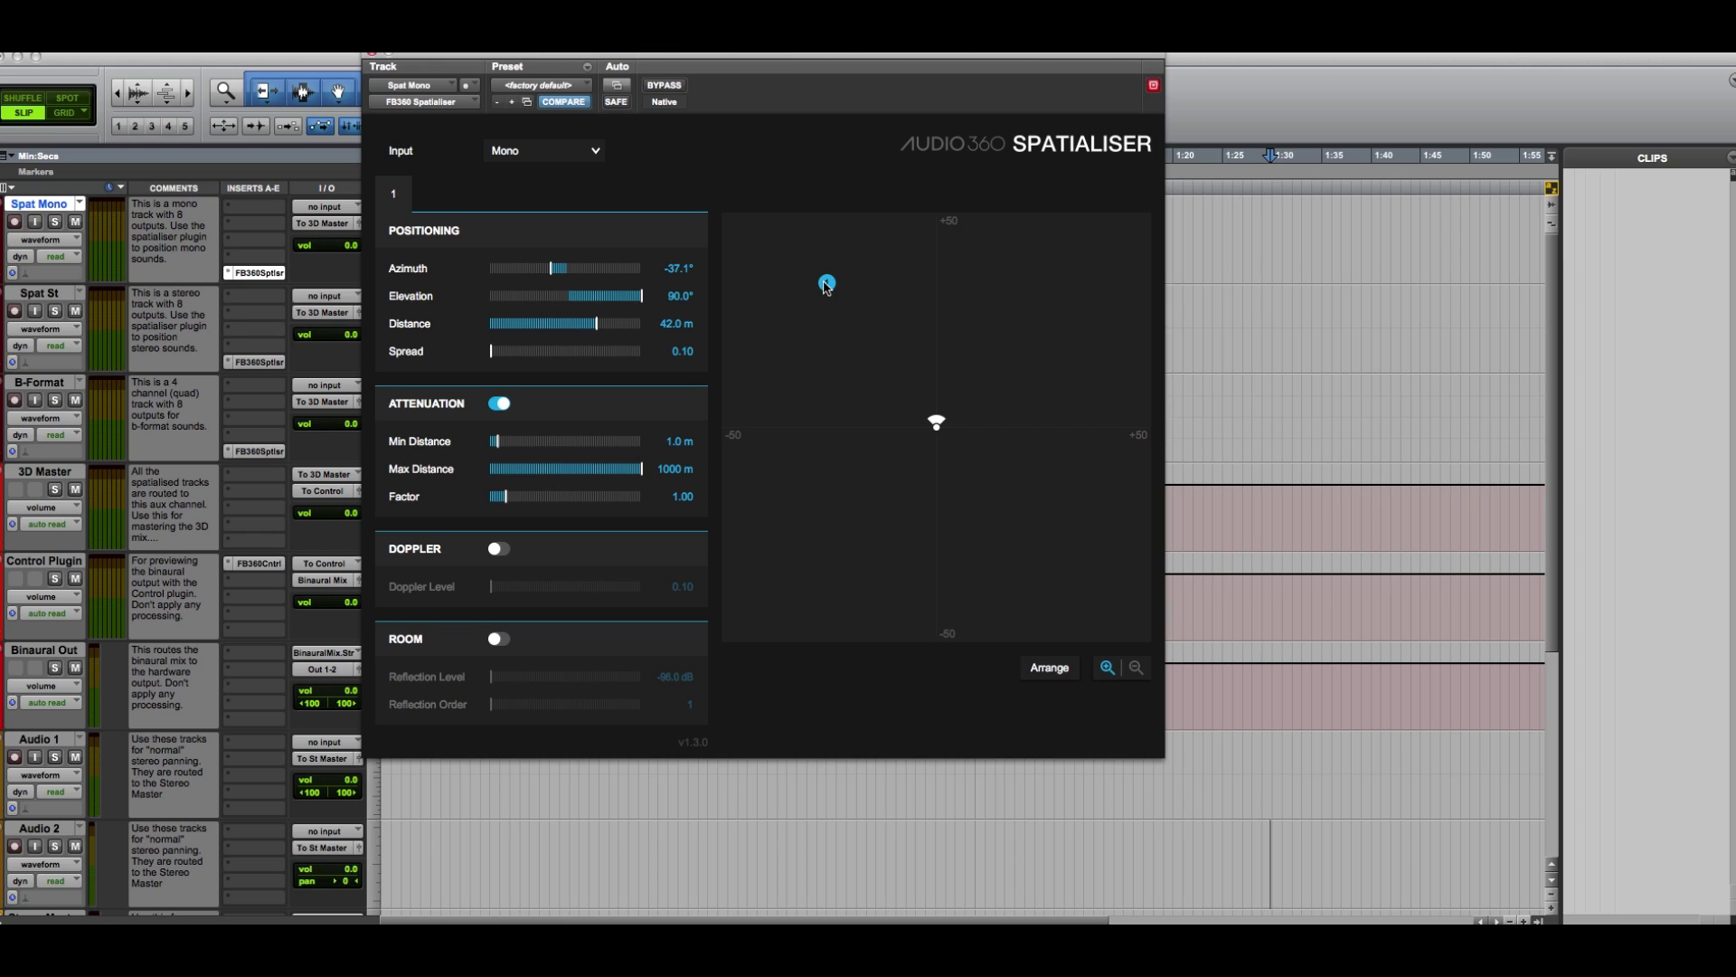
pyautogui.moveTo(826, 285); pyautogui.dragTo(830, 289)
pyautogui.moveTo(830, 290); pyautogui.dragTo(935, 431)
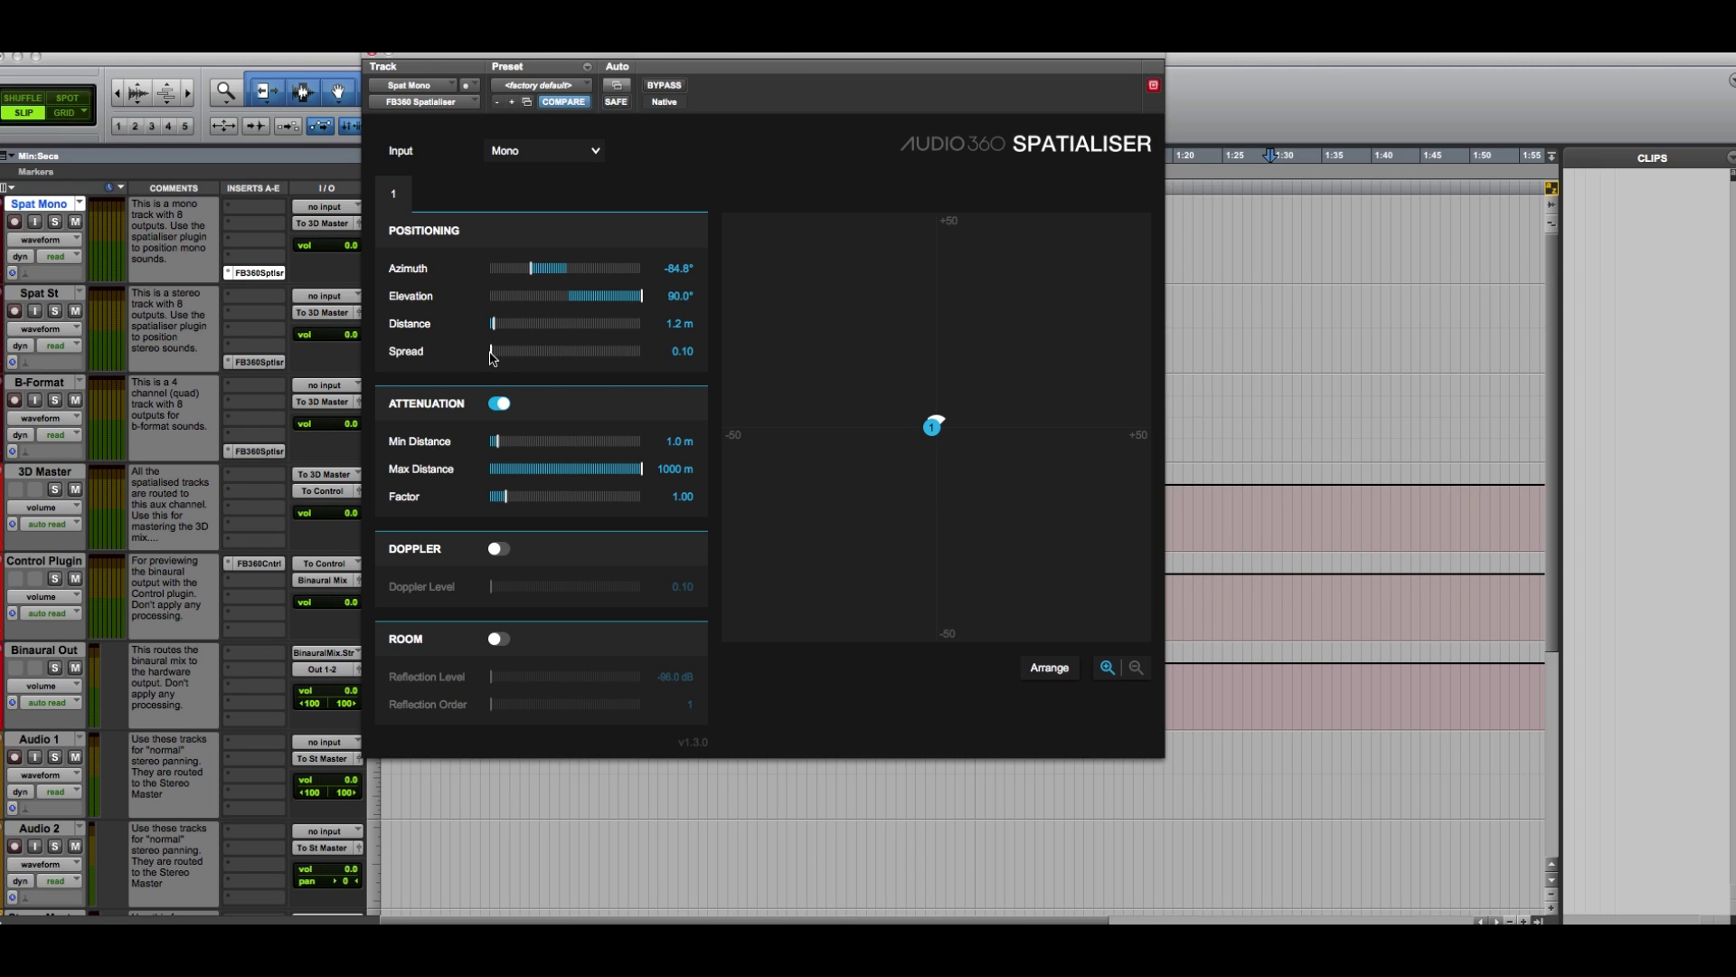
# Set Spread to 1.00, move the source out left, then drop Distance to 0.0 m.
pyautogui.moveTo(491, 351); pyautogui.dragTo(682, 377)
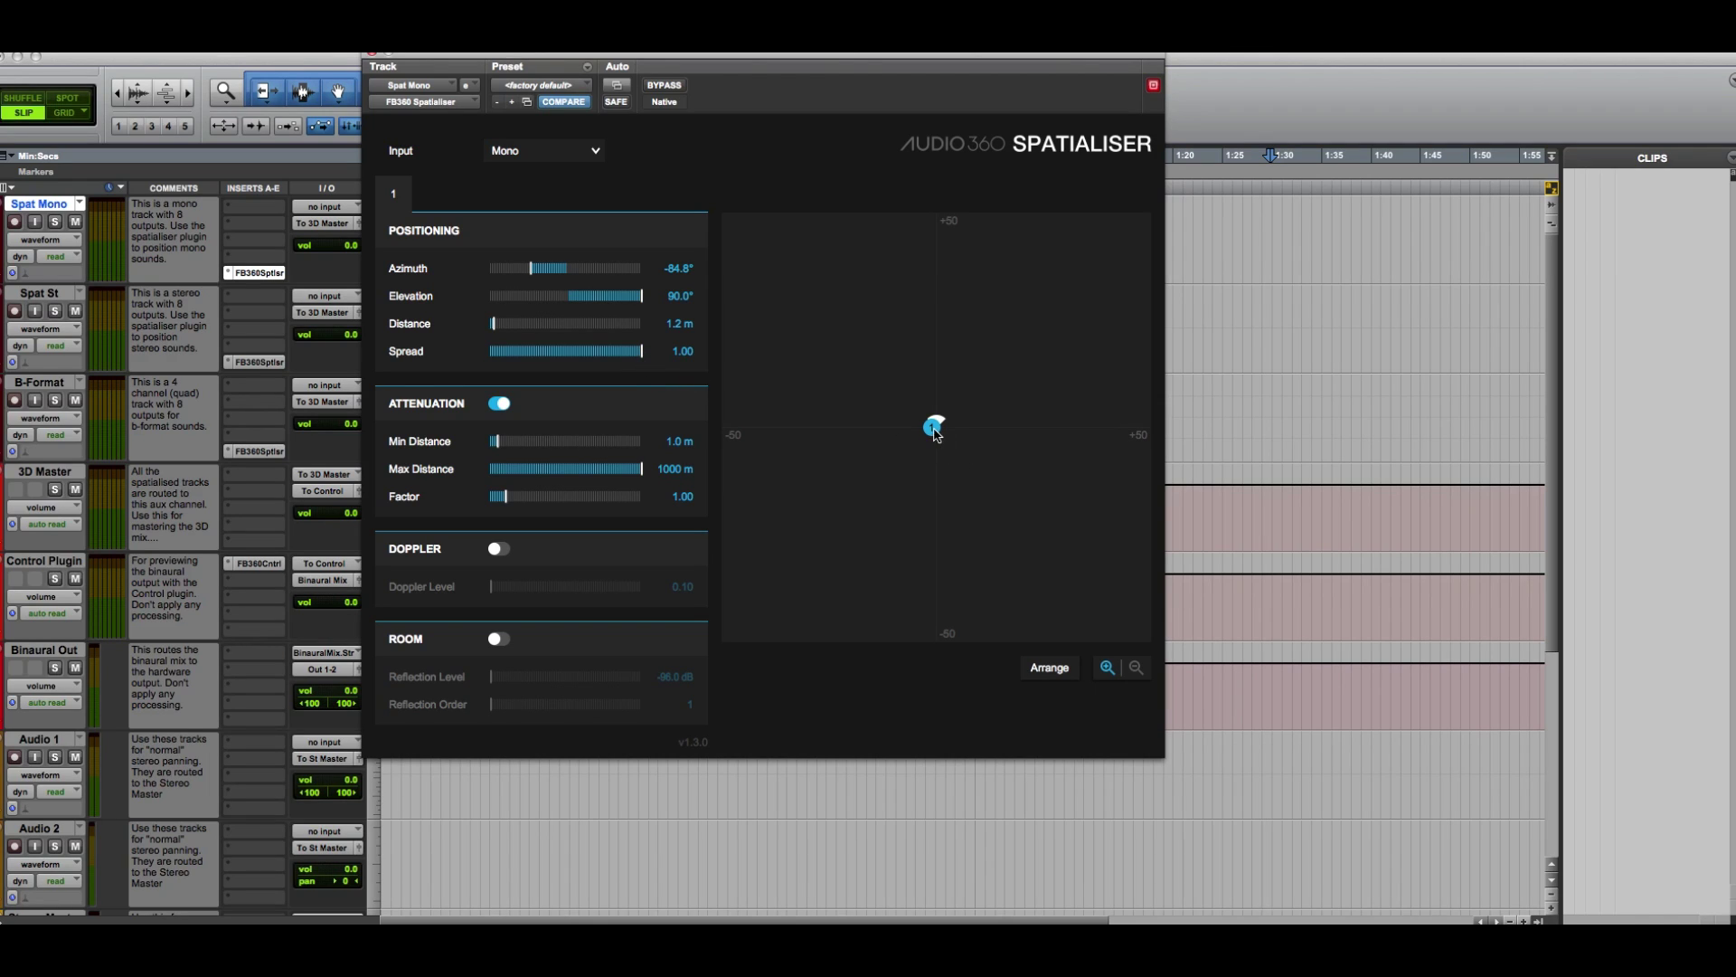
pyautogui.moveTo(936, 429); pyautogui.dragTo(456, 336)
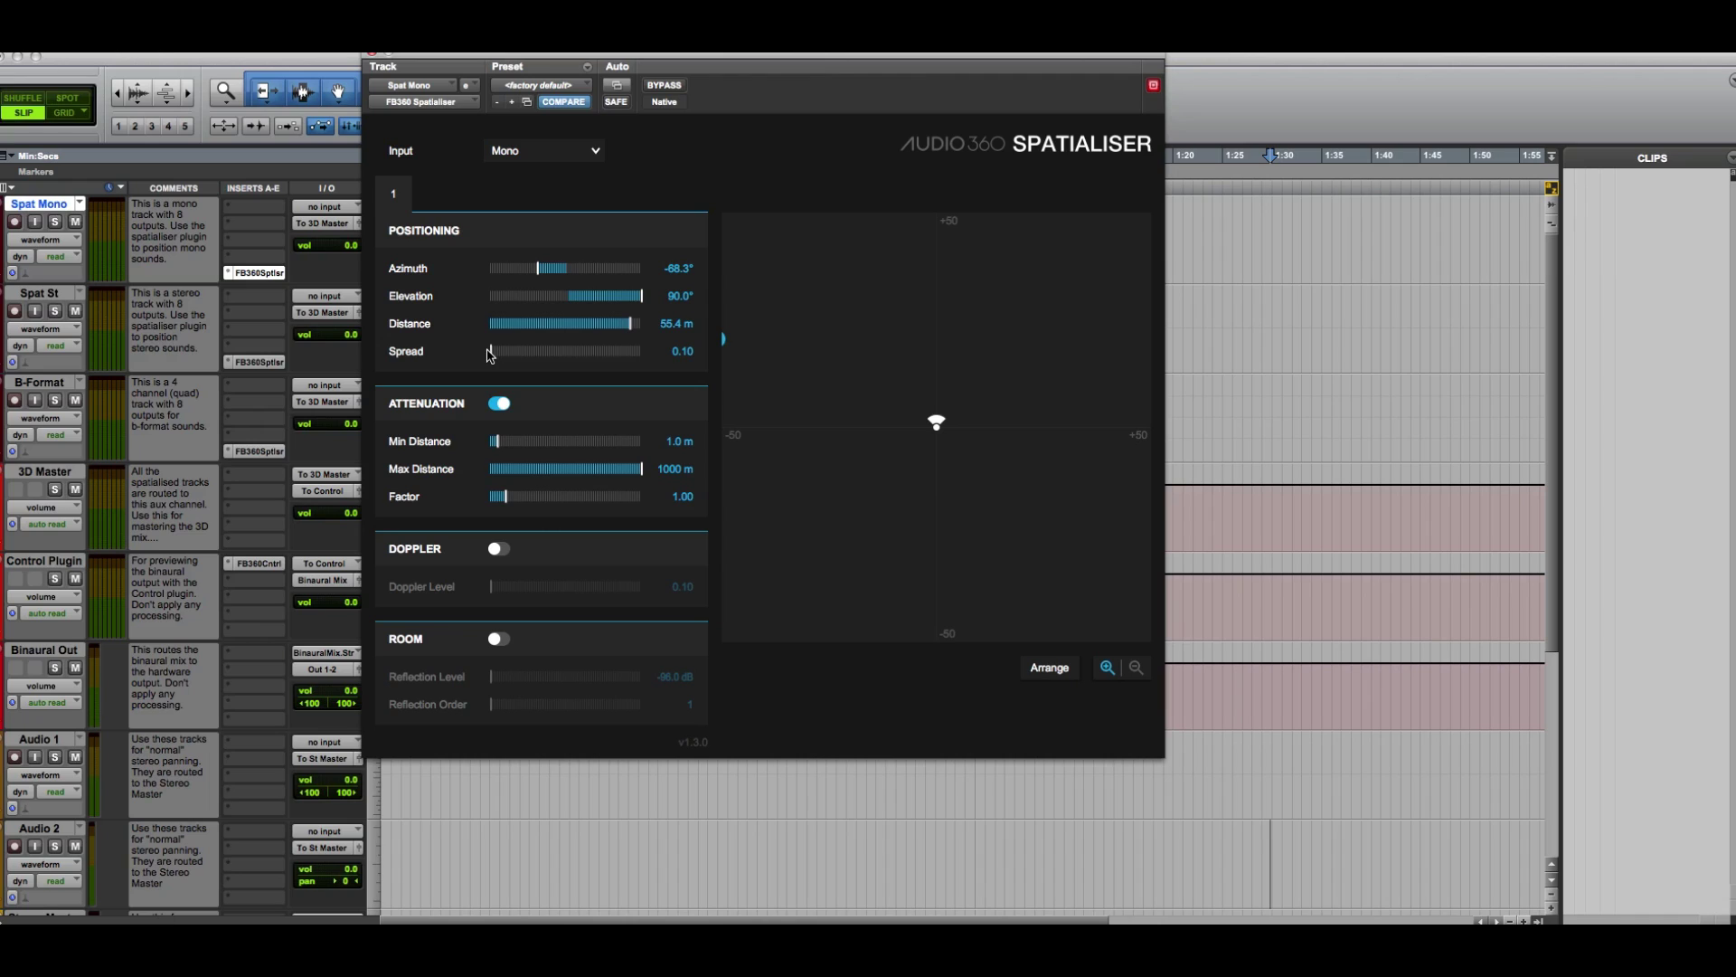
pyautogui.moveTo(491, 354); pyautogui.dragTo(494, 353)
pyautogui.moveTo(631, 325); pyautogui.dragTo(648, 362)
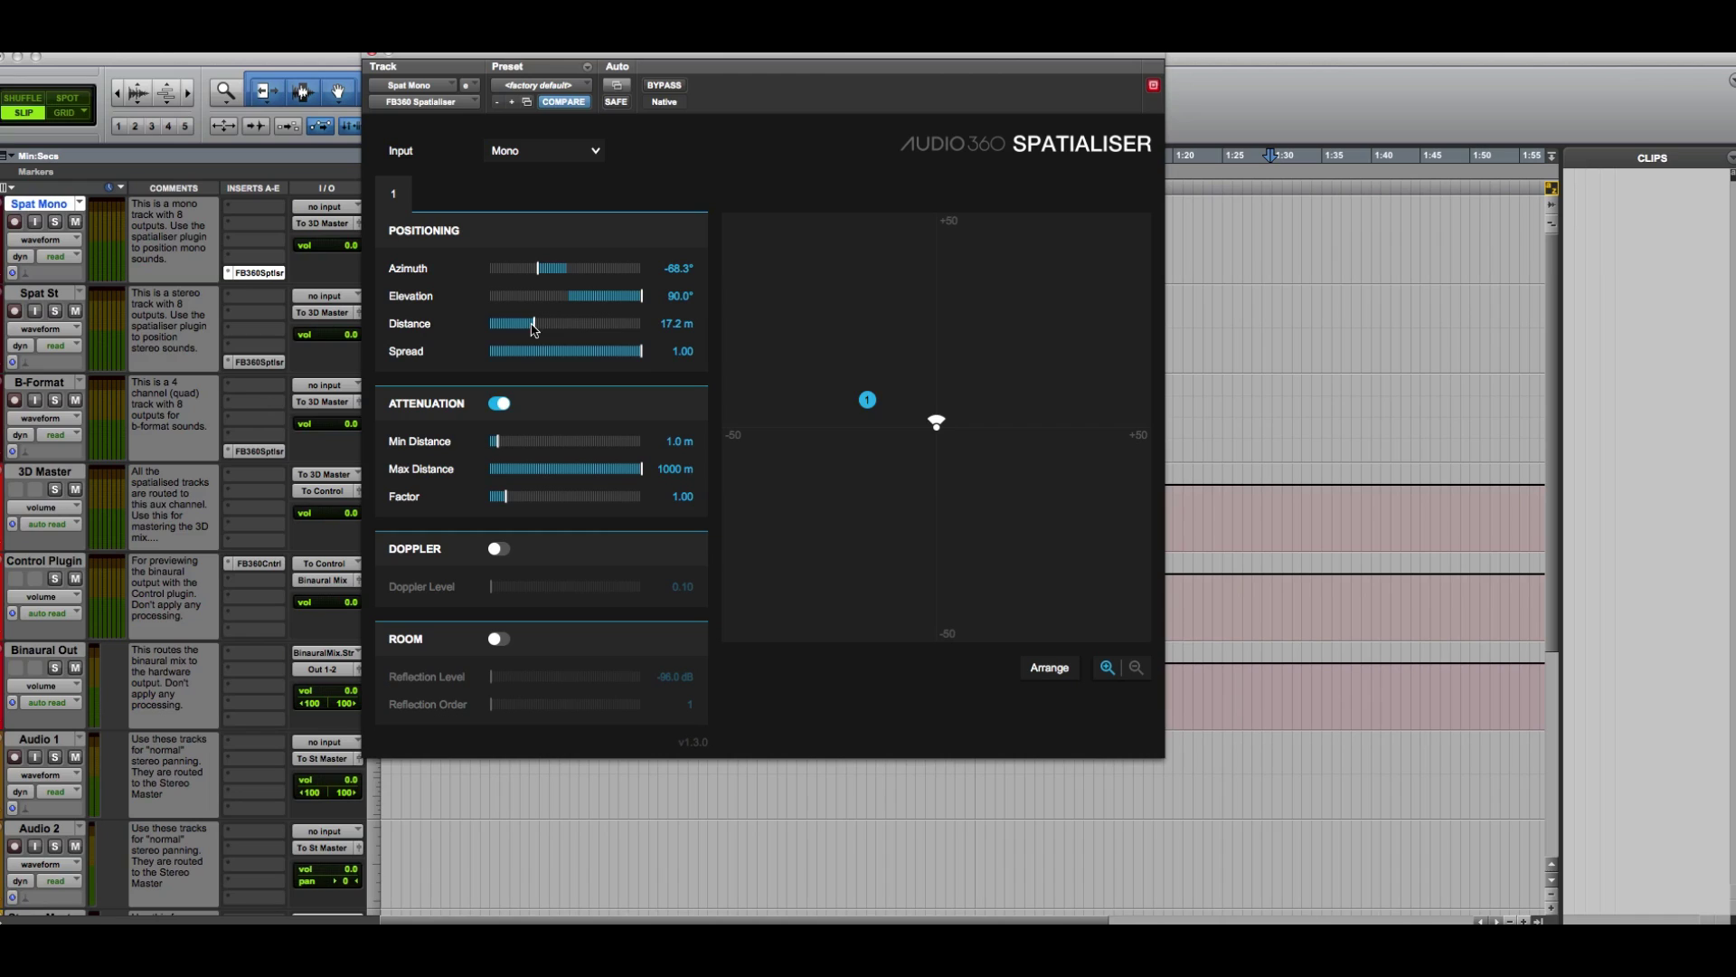
pyautogui.moveTo(534, 324); pyautogui.dragTo(477, 323)
# Set Spread to about half and keep the source at zero distance.
pyautogui.click(564, 351)
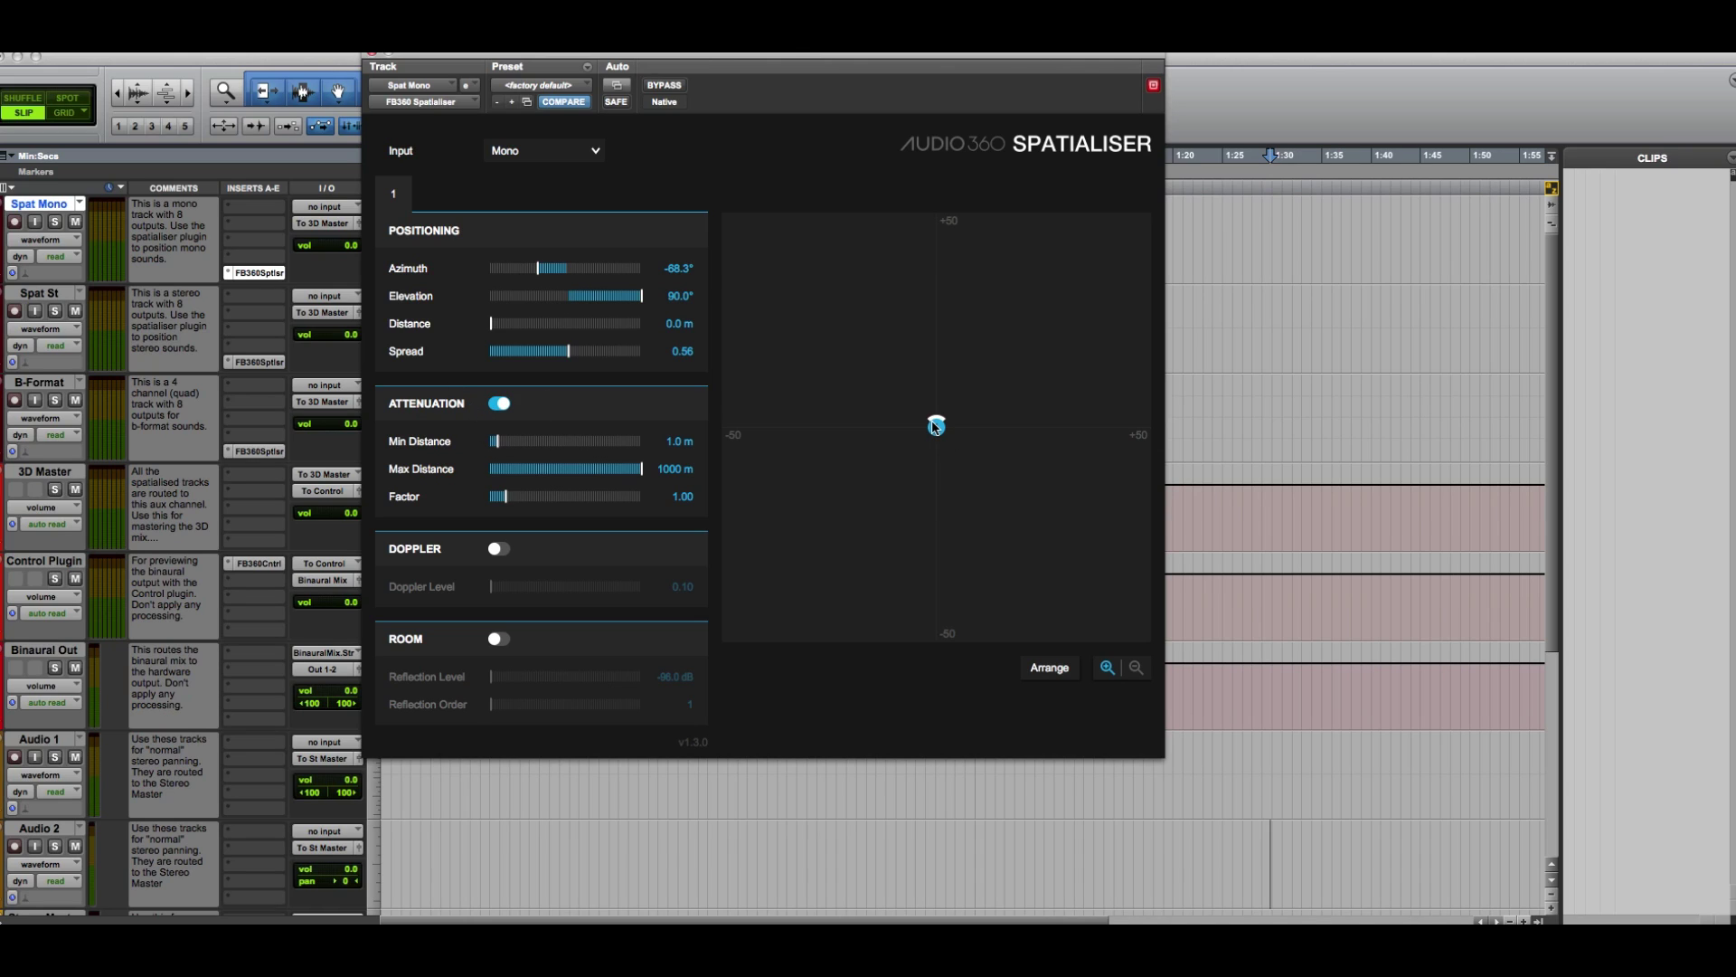
pyautogui.moveTo(936, 425); pyautogui.dragTo(932, 419)
pyautogui.moveTo(497, 325); pyautogui.dragTo(497, 329)
# Raise attenuation Min Distance to 10.7 m and place the source at 7.4°, 2.5 m.
pyautogui.moveTo(500, 449); pyautogui.dragTo(572, 448)
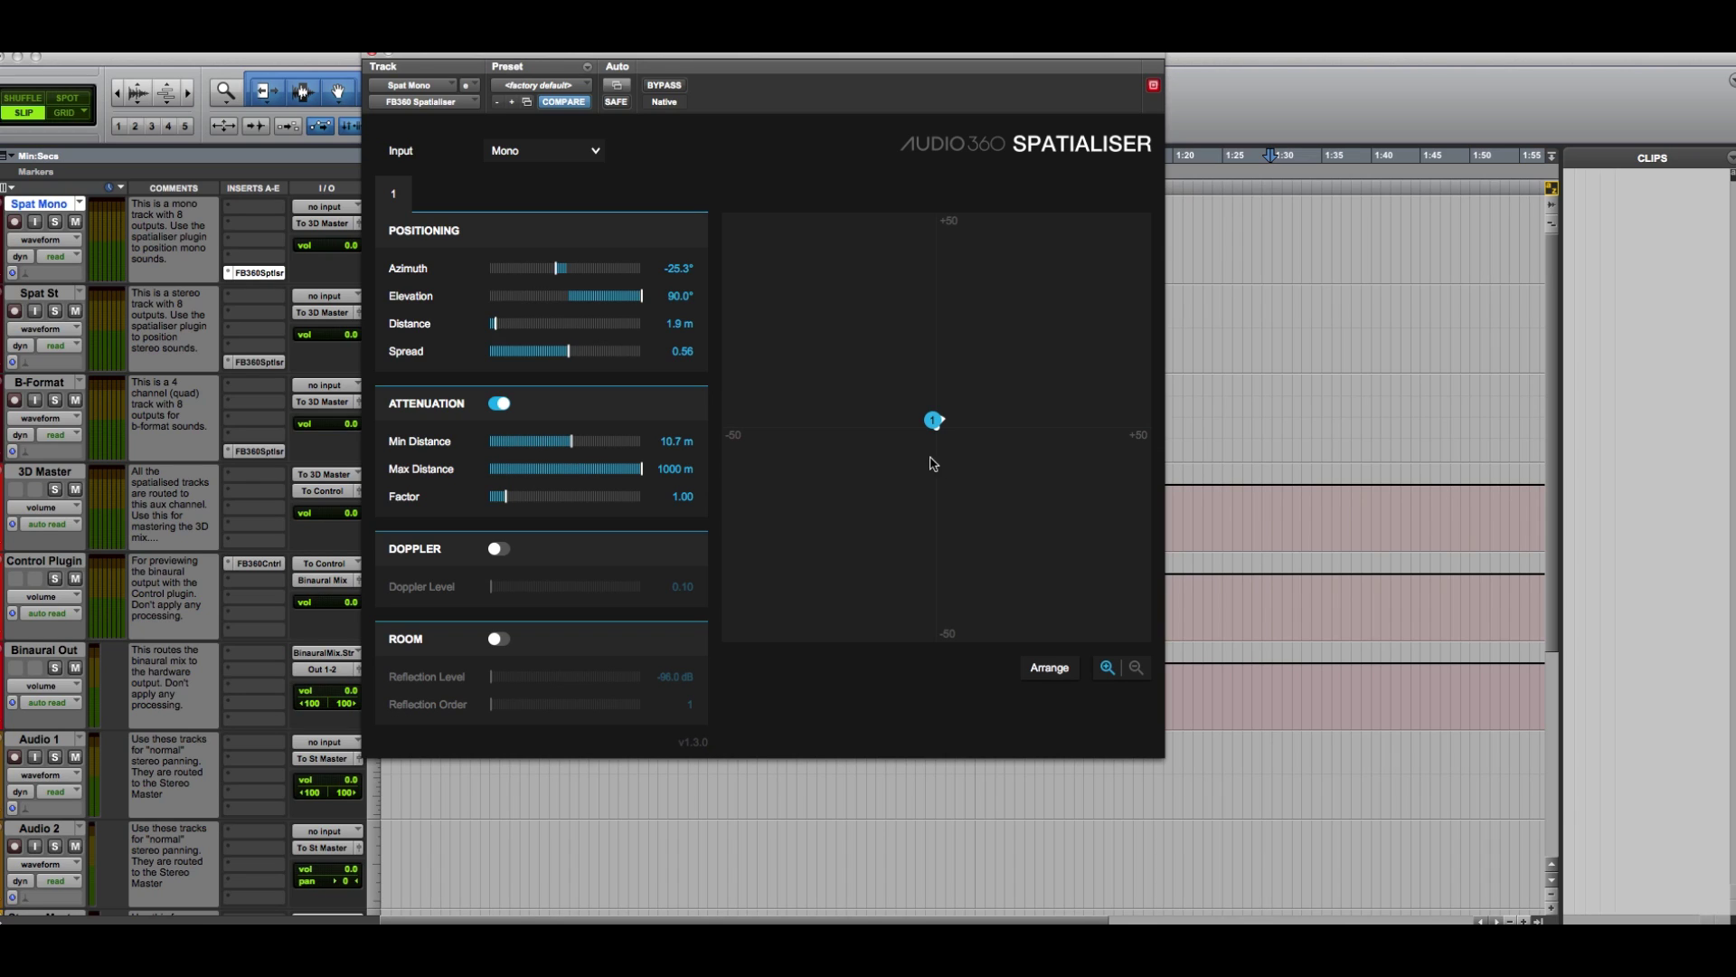
pyautogui.moveTo(934, 421); pyautogui.dragTo(937, 410)
pyautogui.moveTo(940, 415)
pyautogui.mouseDown()
pyautogui.moveTo(938, 357)
pyautogui.moveTo(938, 418)
pyautogui.mouseUp()
# Lower the Attenuation Max Distance slider to 17 m, leaving Min Distance at 10.7 m.
pyautogui.moveTo(646, 477); pyautogui.dragTo(597, 474)
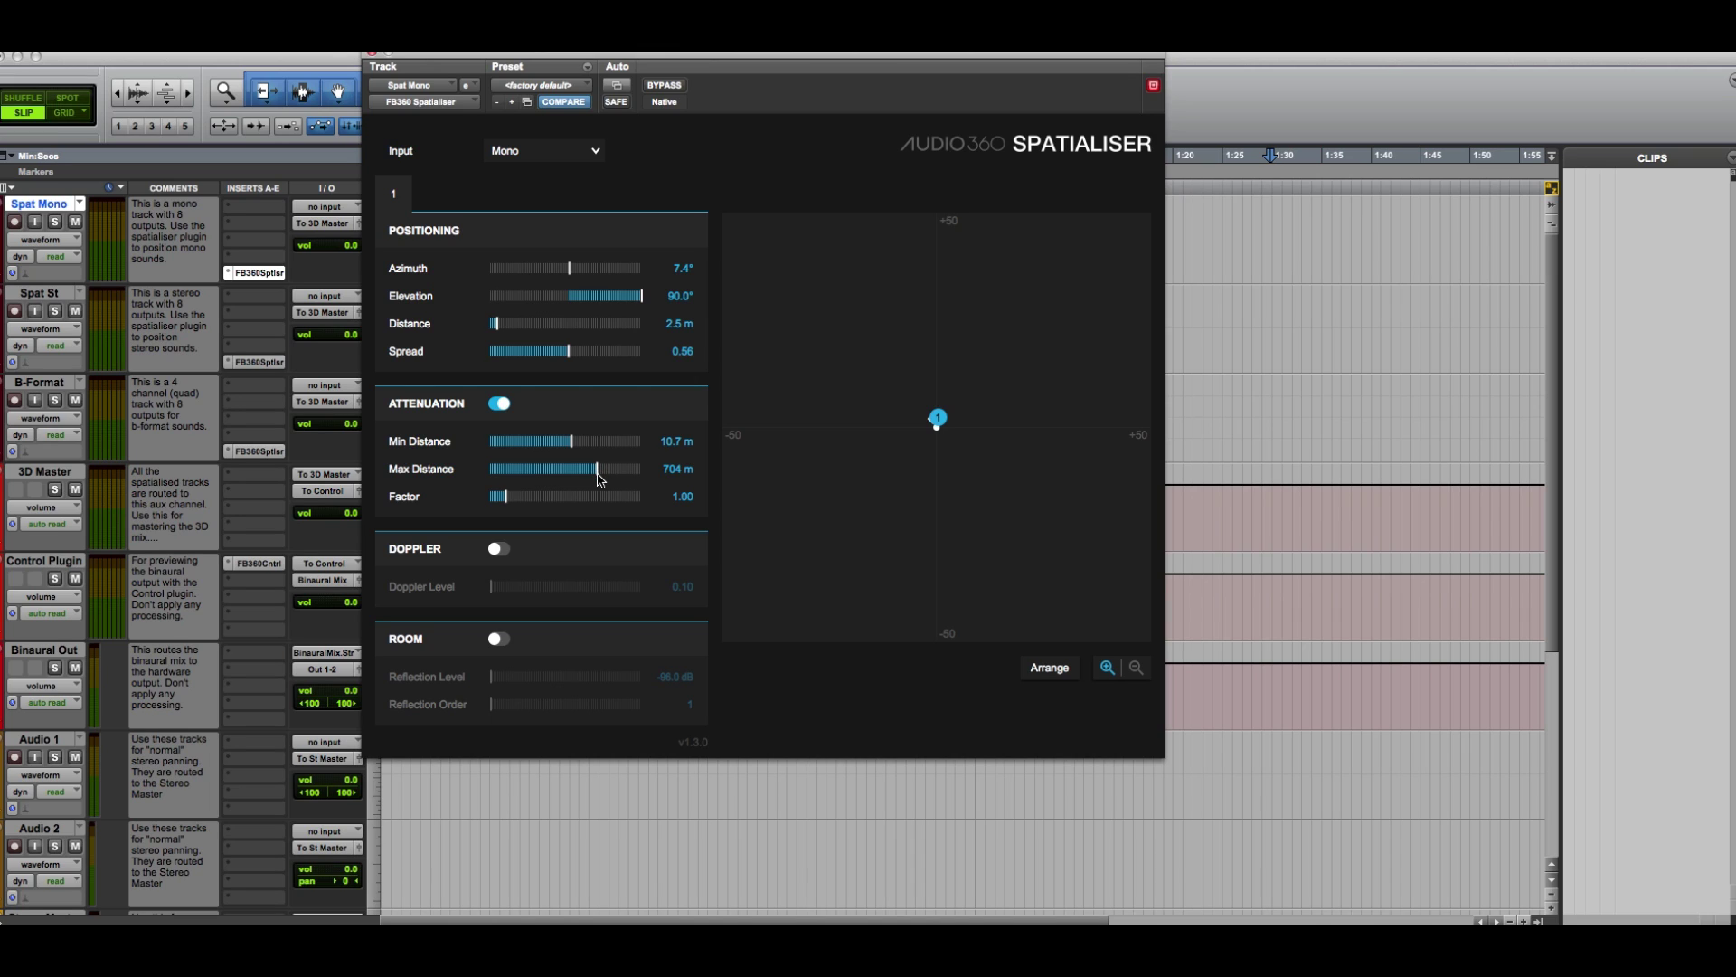
pyautogui.moveTo(600, 477); pyautogui.dragTo(494, 483)
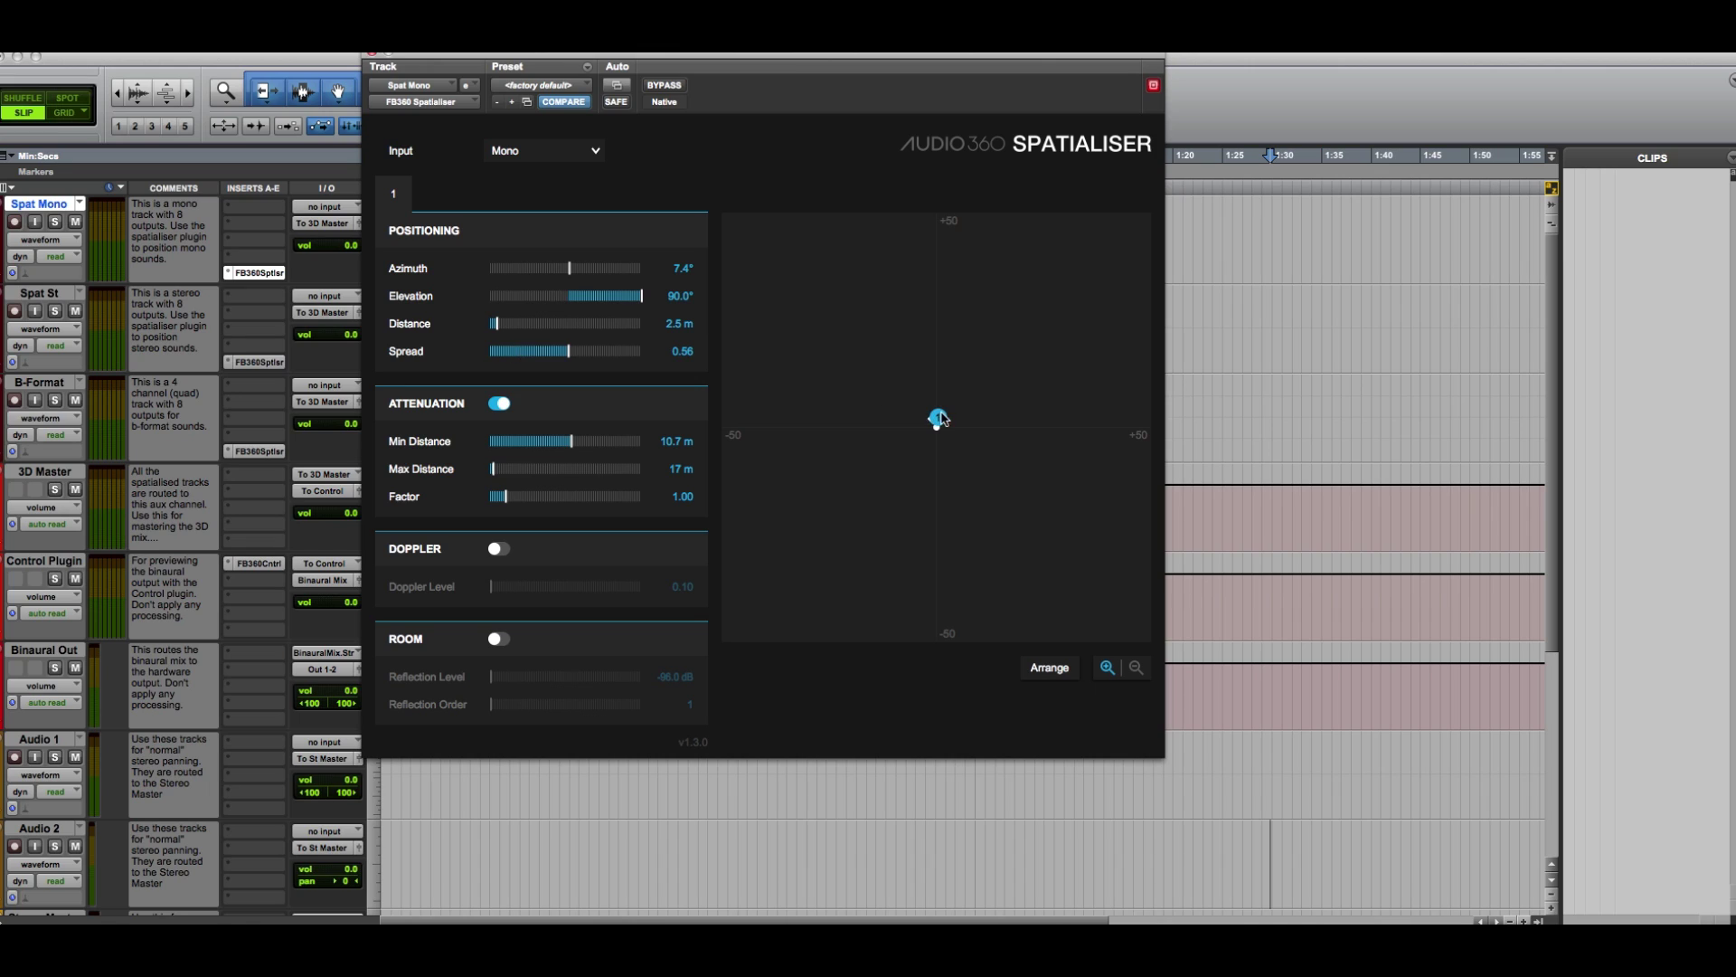
# Move the source out to about 29 m and settle attenuation Max Distance at 252 m.
pyautogui.moveTo(938, 417); pyautogui.dragTo(939, 350)
pyautogui.moveTo(494, 470); pyautogui.dragTo(558, 472)
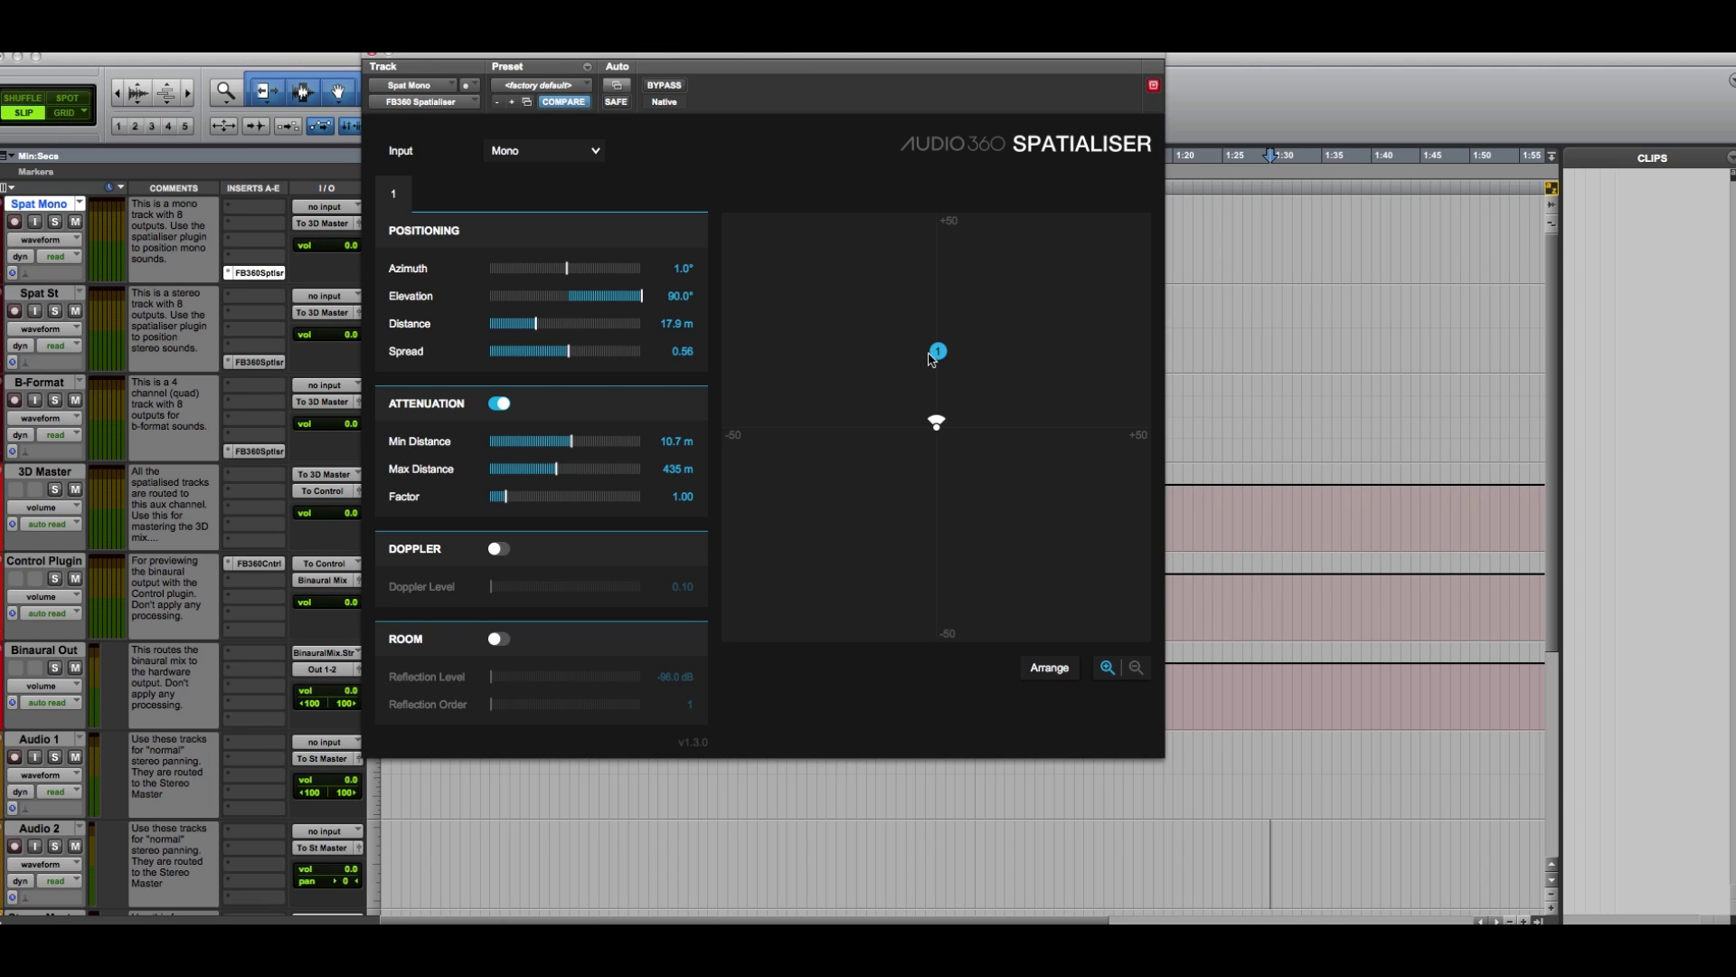
pyautogui.moveTo(941, 348); pyautogui.dragTo(945, 308)
pyautogui.moveTo(559, 477); pyautogui.dragTo(498, 483)
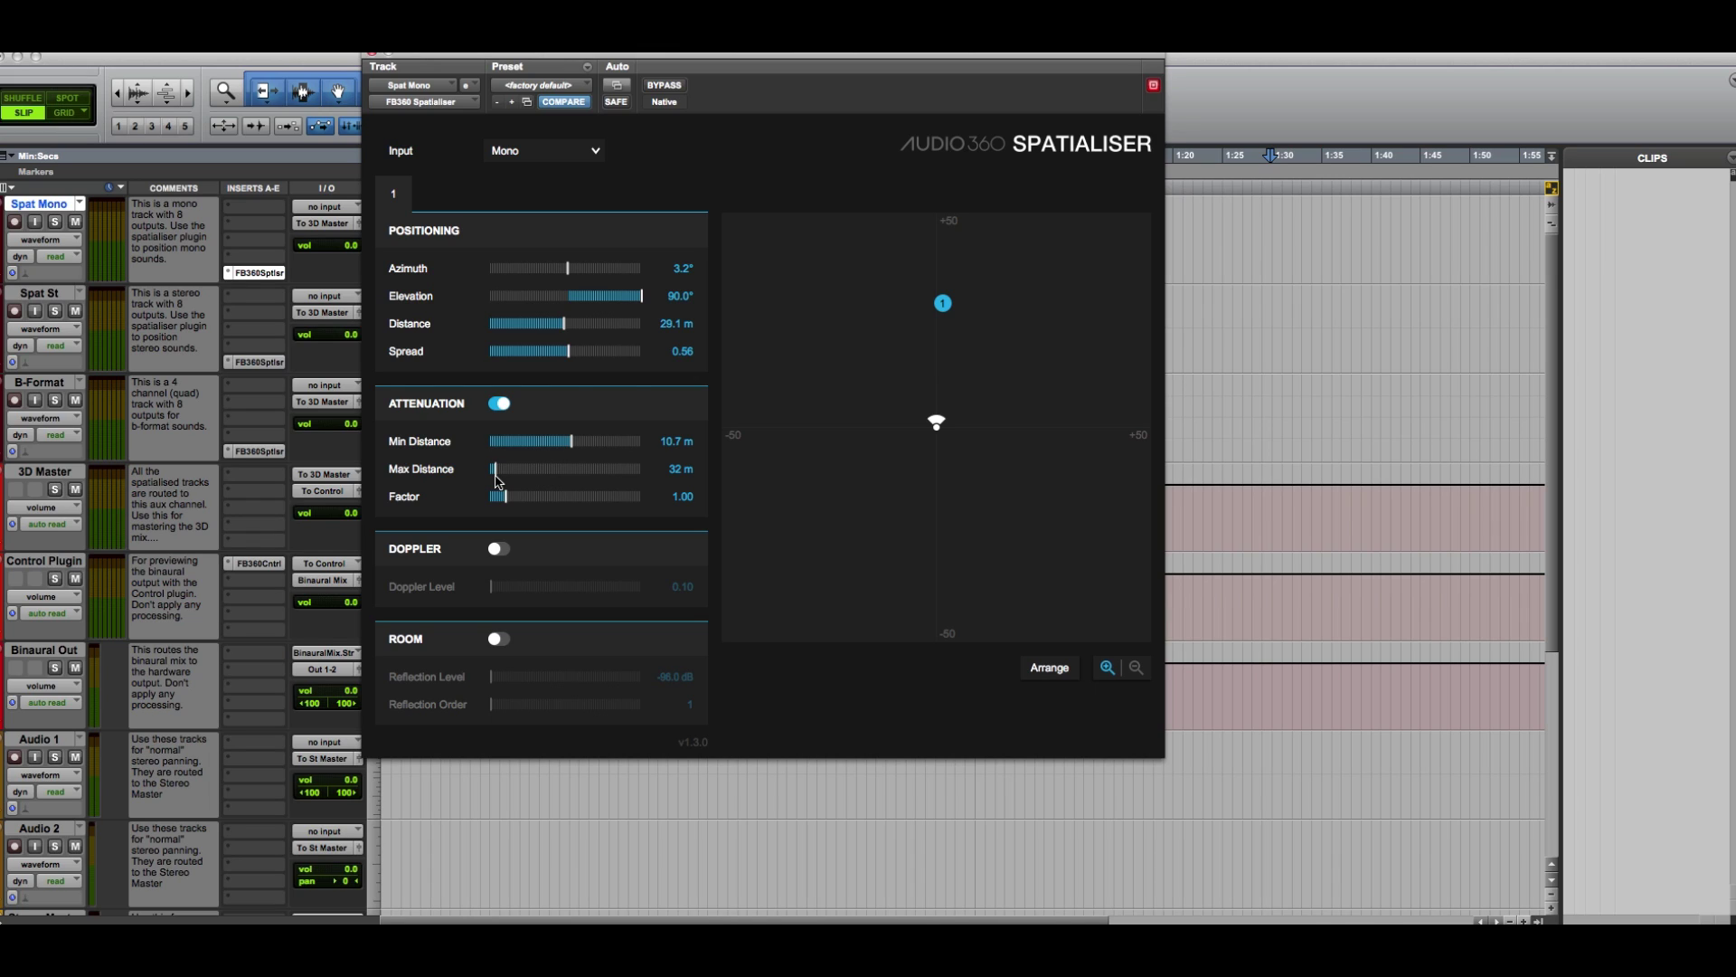
pyautogui.moveTo(498, 481)
pyautogui.mouseDown()
pyautogui.moveTo(646, 493)
pyautogui.moveTo(516, 479)
pyautogui.mouseUp()
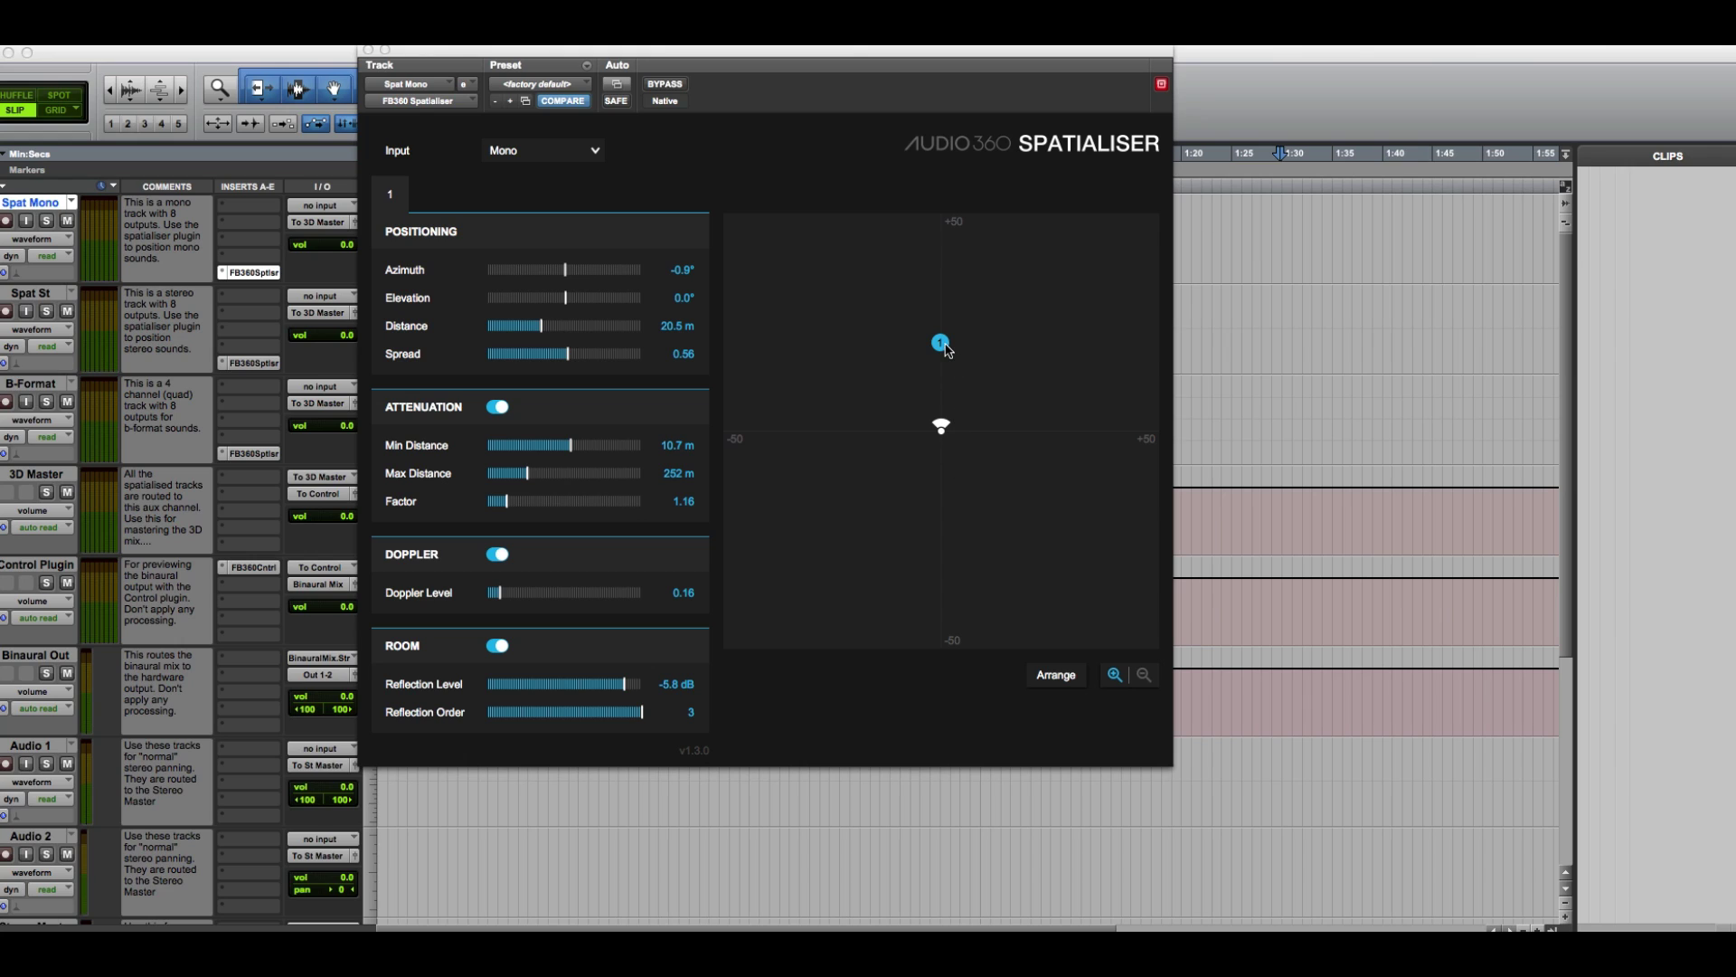
# Drag the source in closer, to about 2.1 m at -14.7° azimuth.
pyautogui.moveTo(941, 342); pyautogui.dragTo(942, 371)
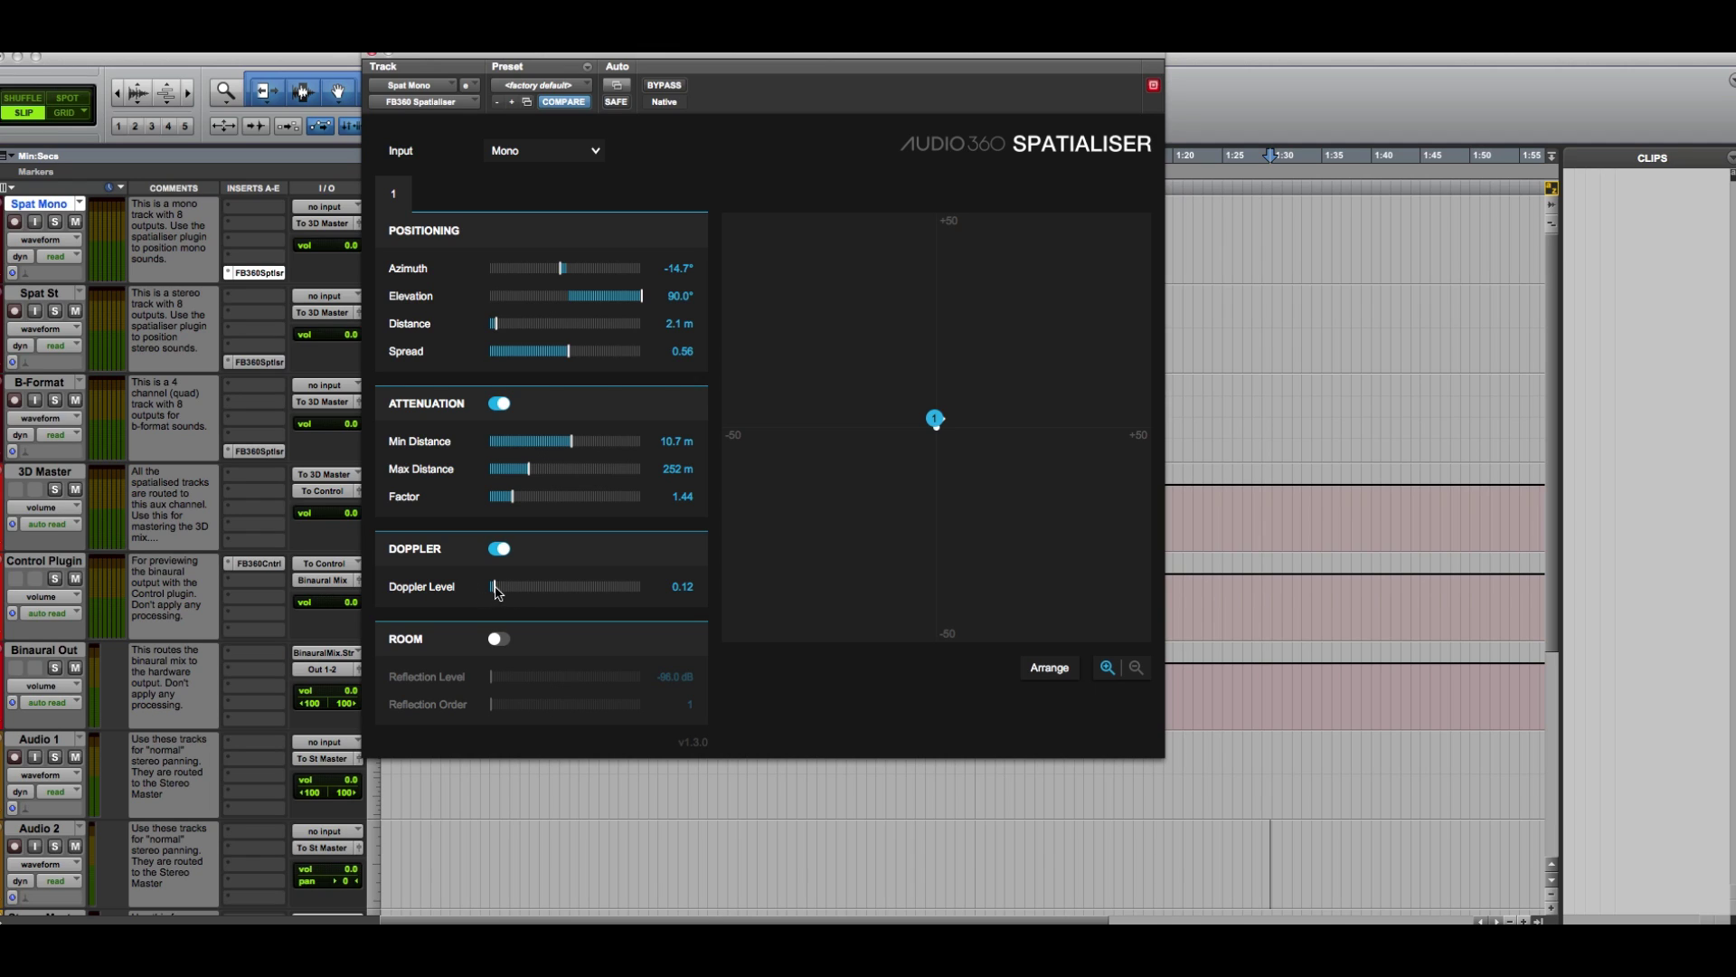
# Push the Doppler Level to maximum, then bring it back down to 0.16.
pyautogui.moveTo(495, 587); pyautogui.dragTo(665, 589)
pyautogui.moveTo(664, 589); pyautogui.dragTo(506, 608)
pyautogui.moveTo(507, 592); pyautogui.dragTo(498, 592)
# Enable Room reflections and adjust the Reflection Level up, then down to -5.8 dB.
pyautogui.click(499, 641)
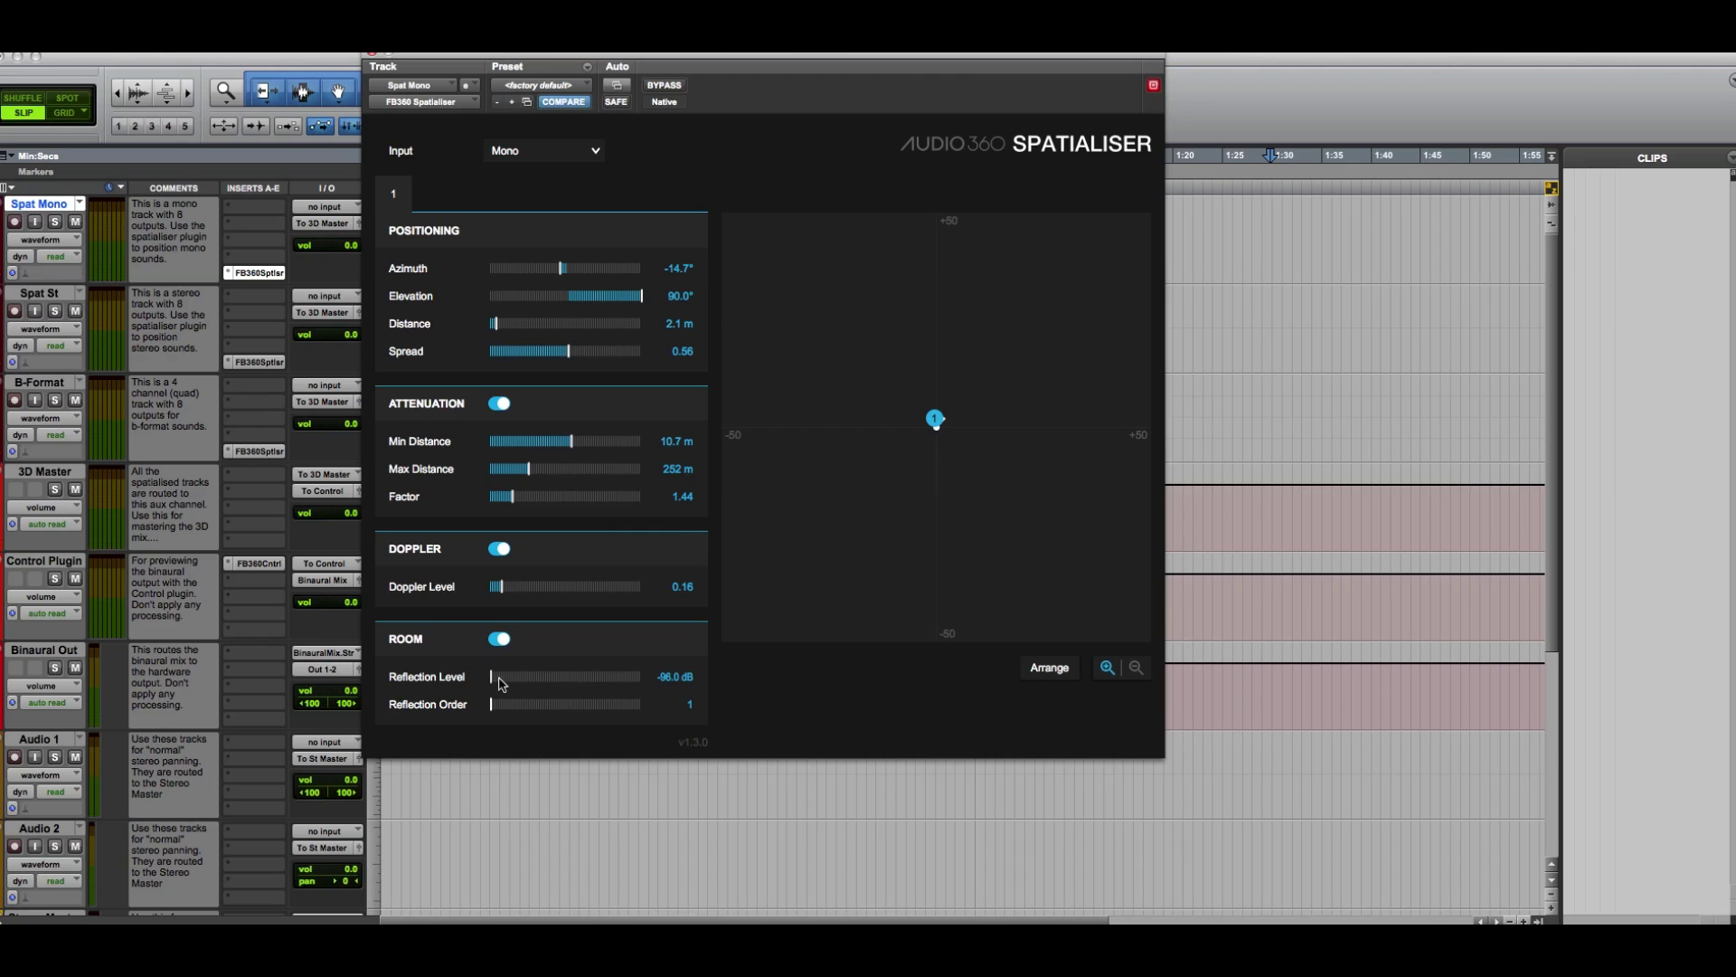
pyautogui.moveTo(494, 685); pyautogui.dragTo(620, 686)
pyautogui.moveTo(580, 676); pyautogui.dragTo(628, 695)
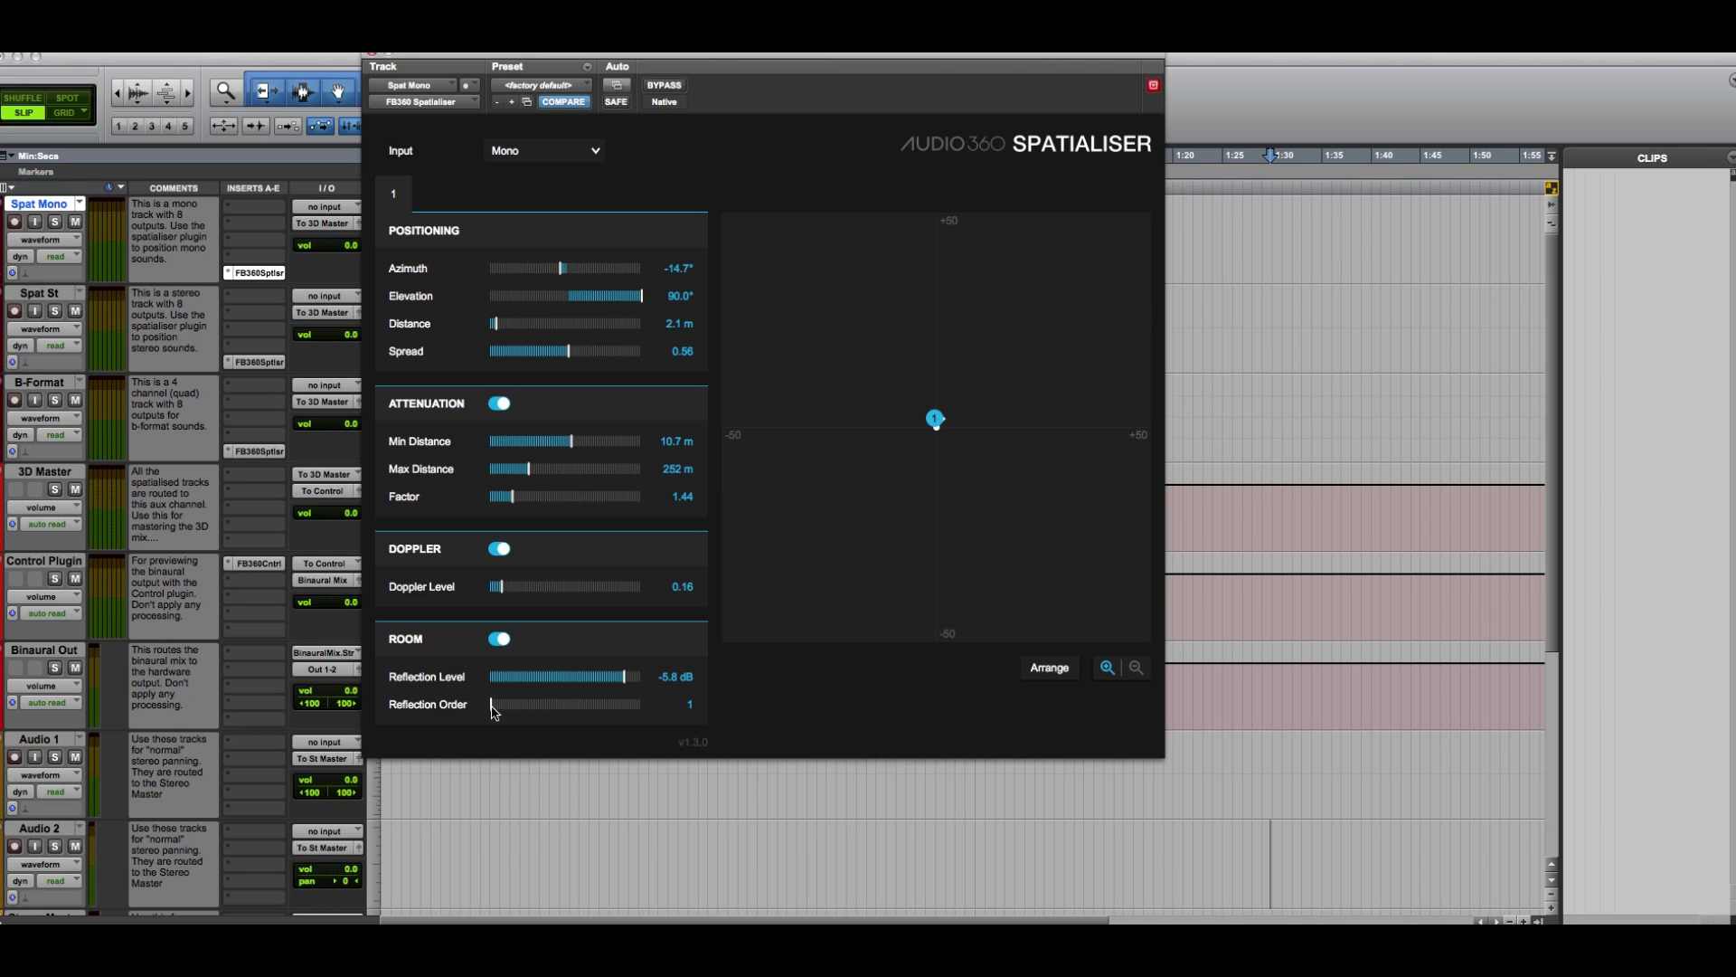
# Raise the Reflection Order from 1 to 3.
pyautogui.moveTo(493, 711); pyautogui.dragTo(640, 707)
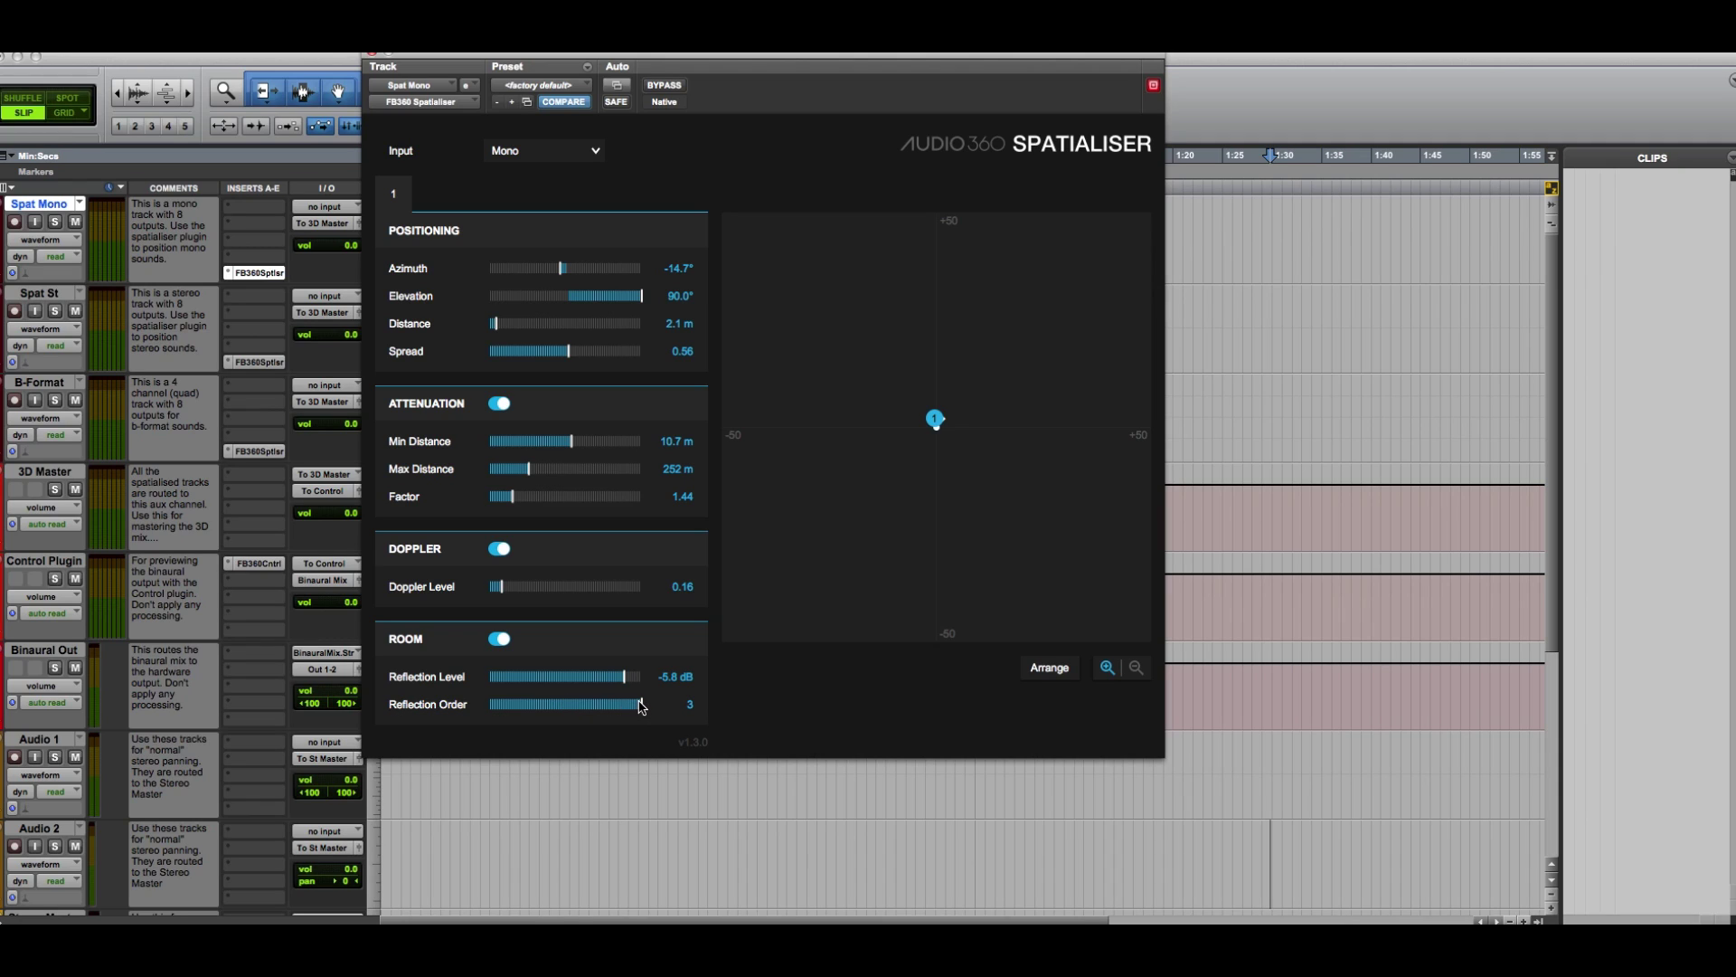